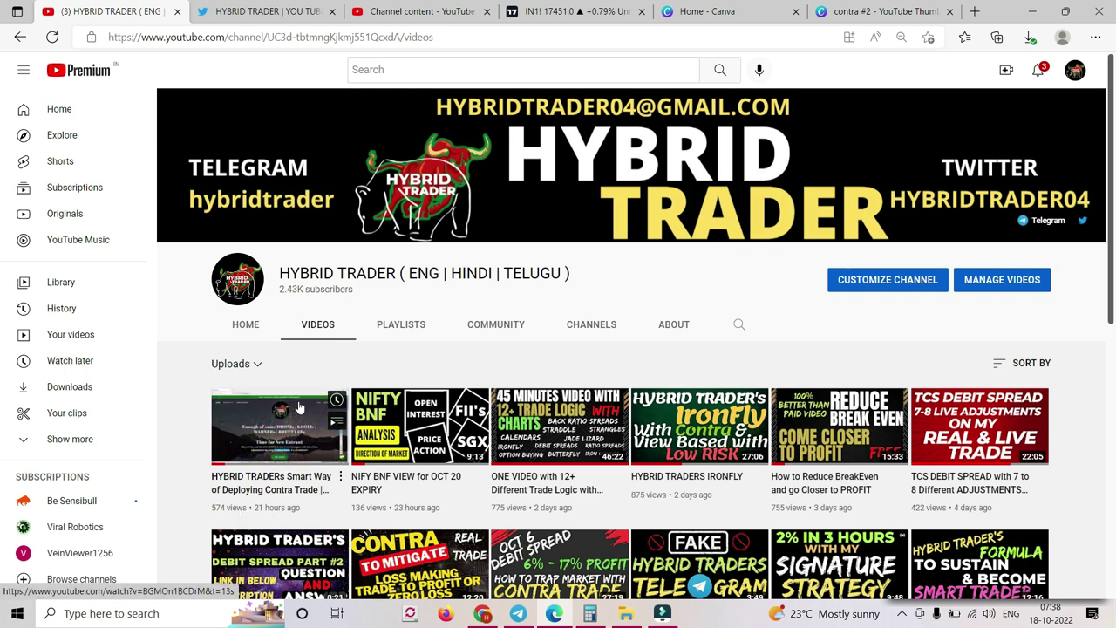
Switch from the YouTube channel to the 20 OCT PE DS strategy in Sensibull and check the October 2022 calendar.
click(482, 615)
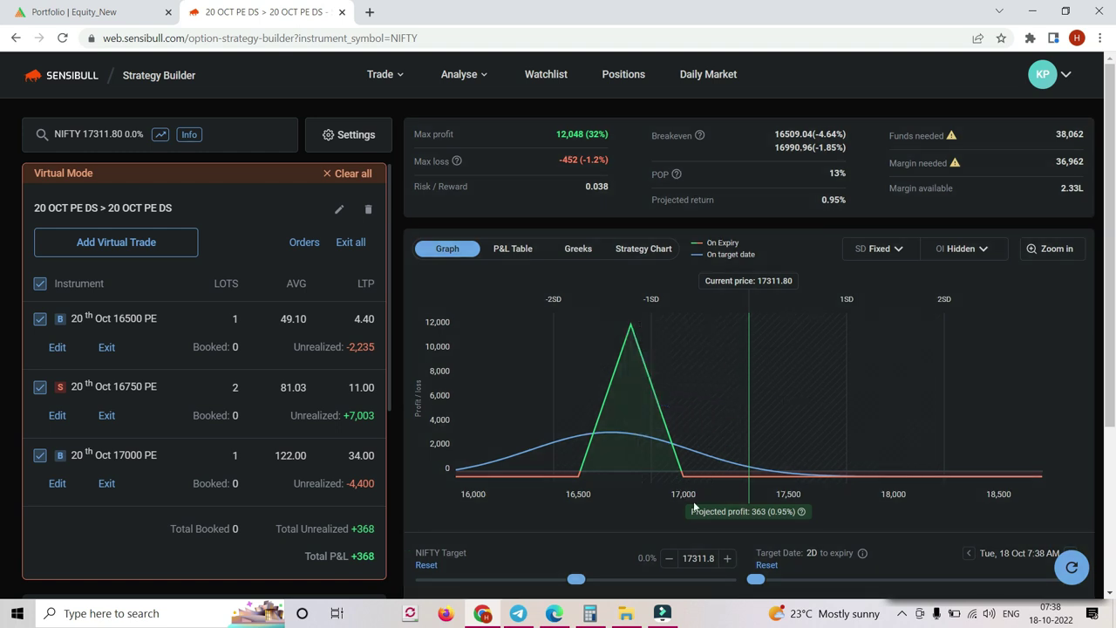
mouse_move(586, 464)
click(553, 613)
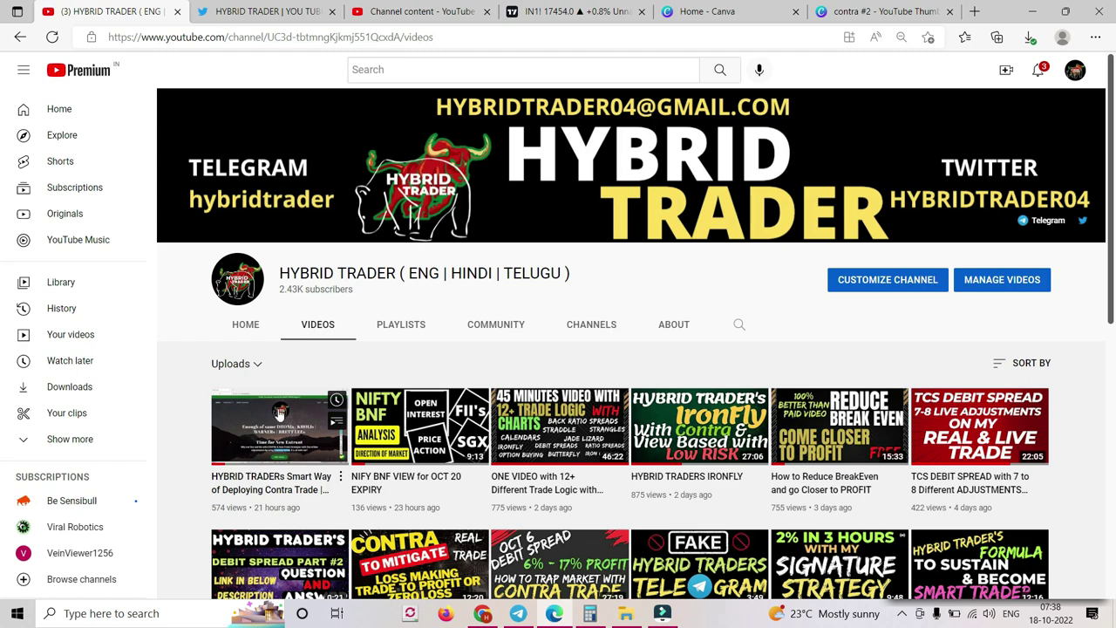
click(482, 613)
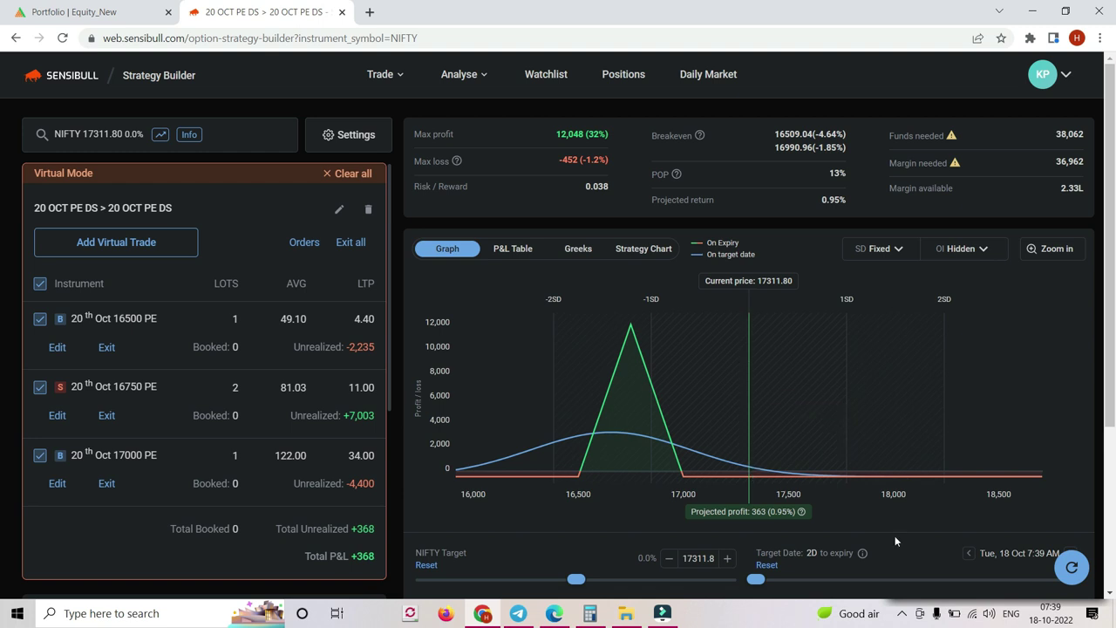
click(1050, 620)
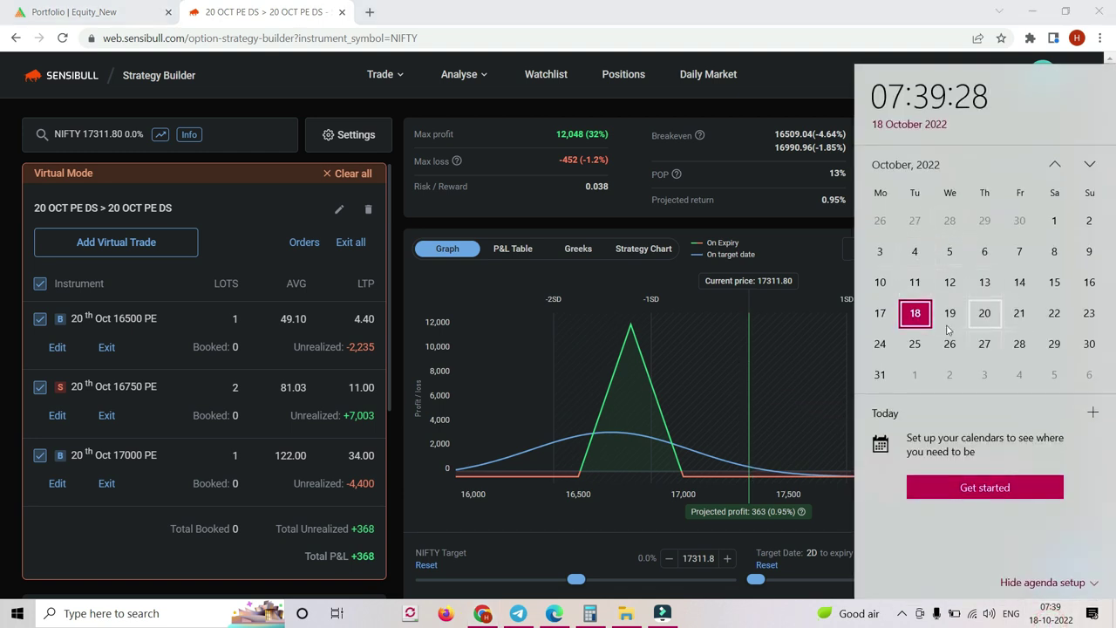
click(703, 331)
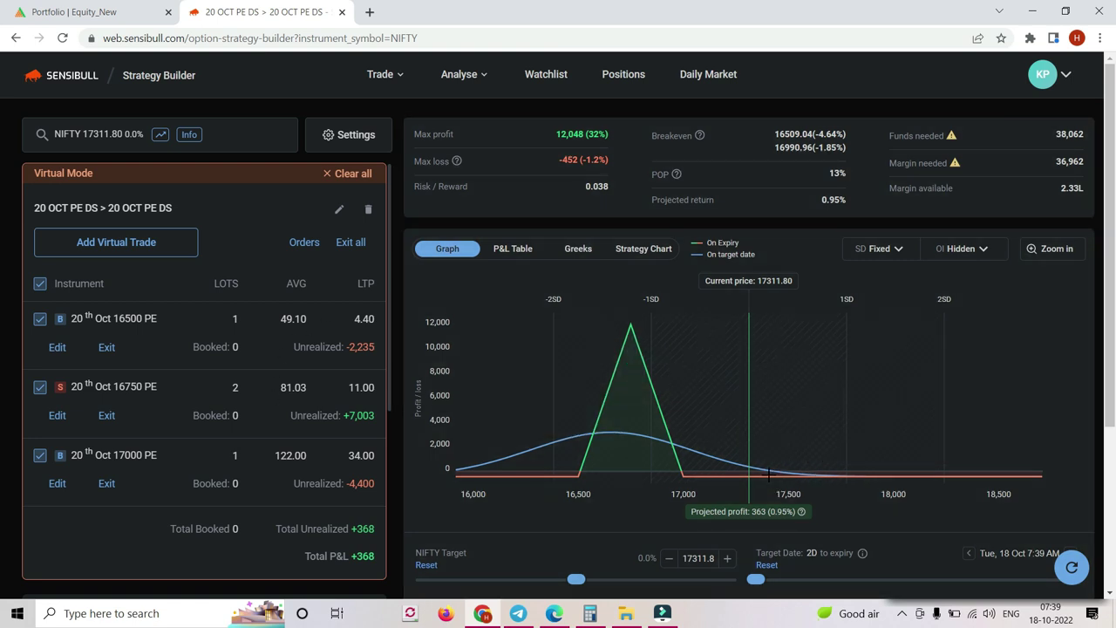
Open another Strategy Builder page in a new browser tab, keeping the 20 OCT PE DS strategy open.
click(398, 80)
right_click(319, 143)
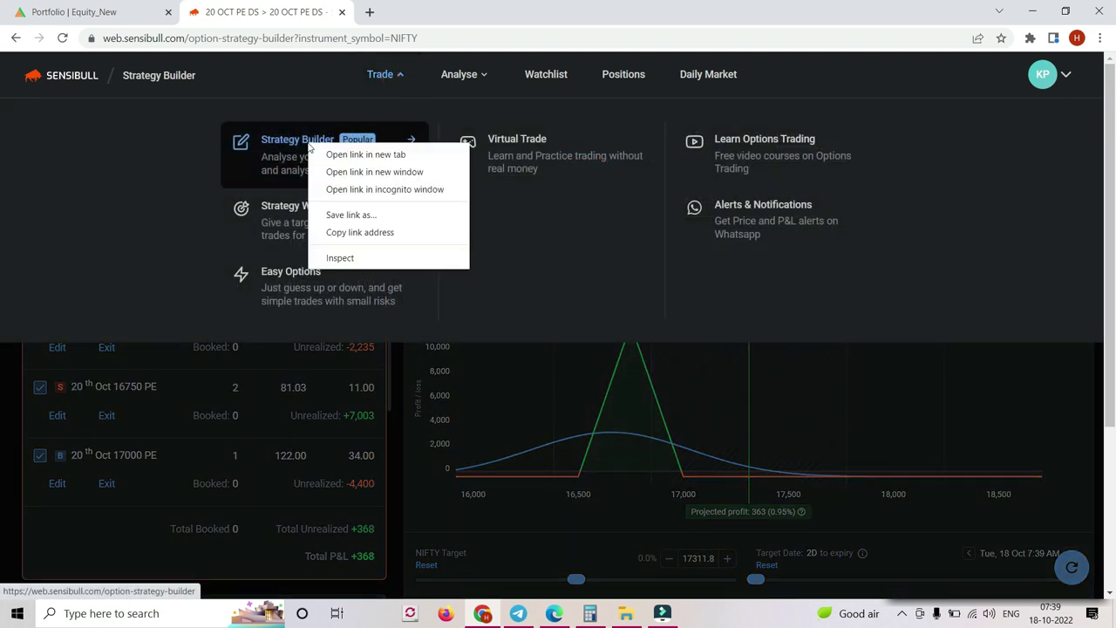
click(360, 153)
click(393, 17)
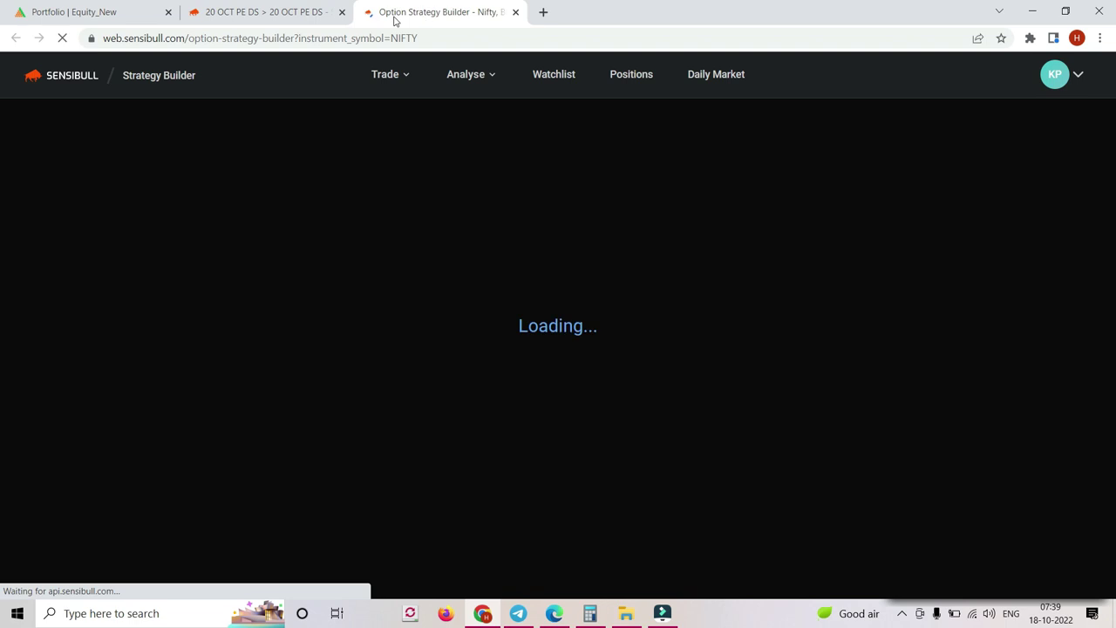
click(279, 15)
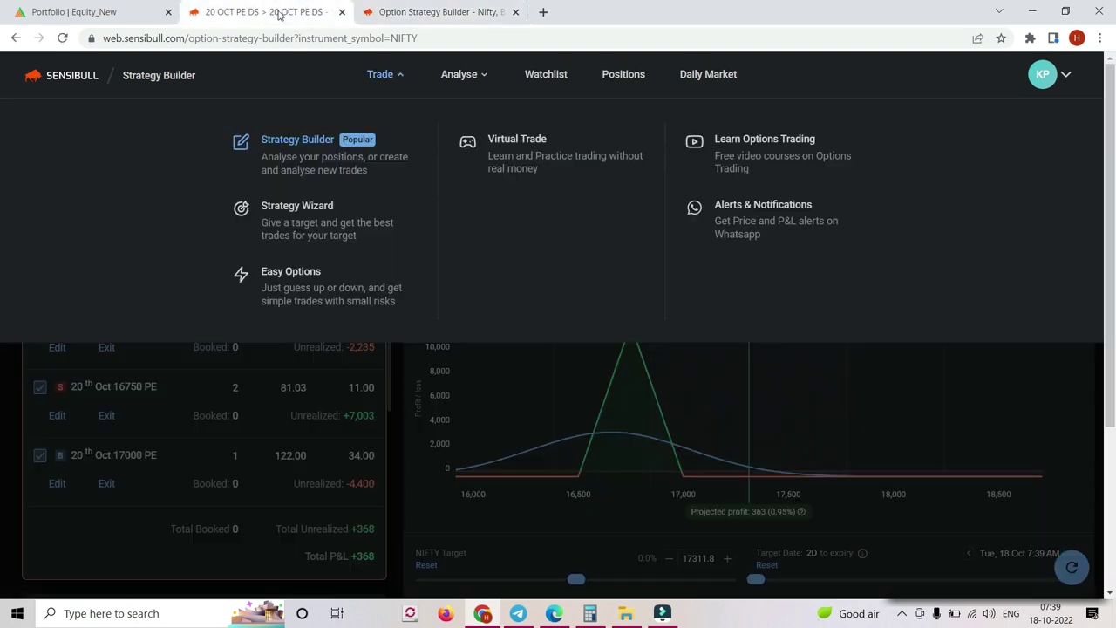
click(804, 397)
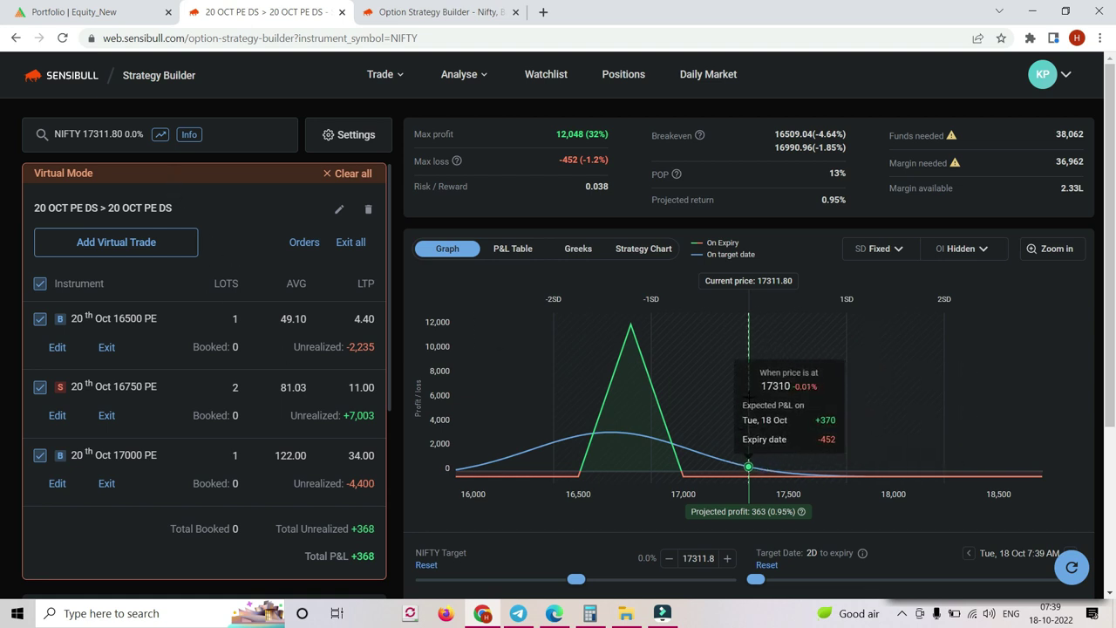
click(425, 12)
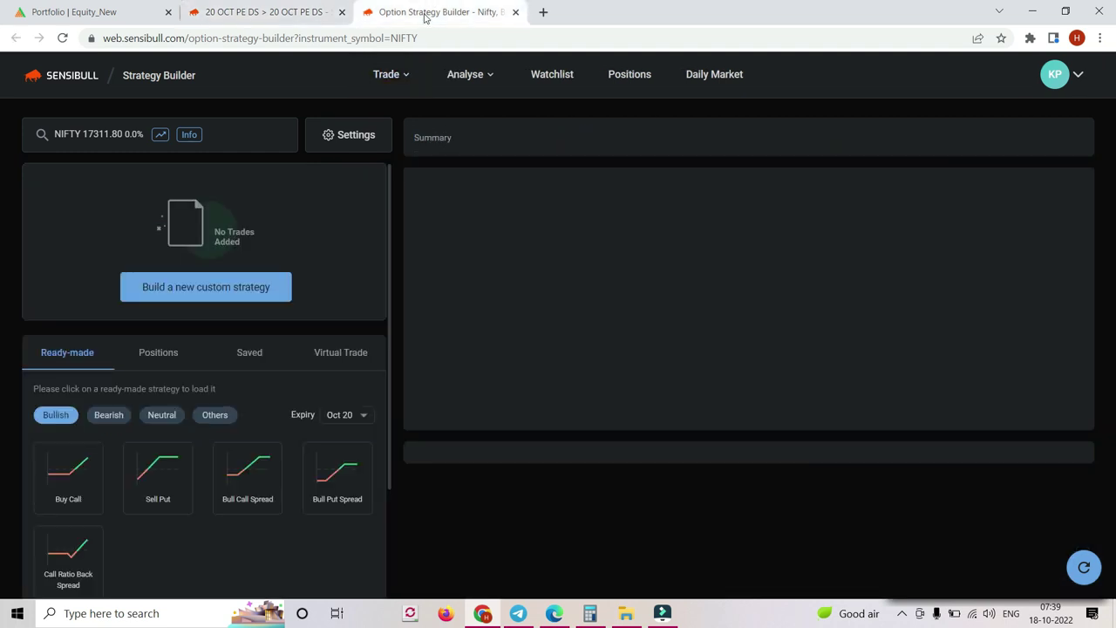
Build a custom NIFTY 20 Oct strategy that buys one 17300 CE lot and sells one lot each of 17400 CE and 17500 CE.
click(227, 291)
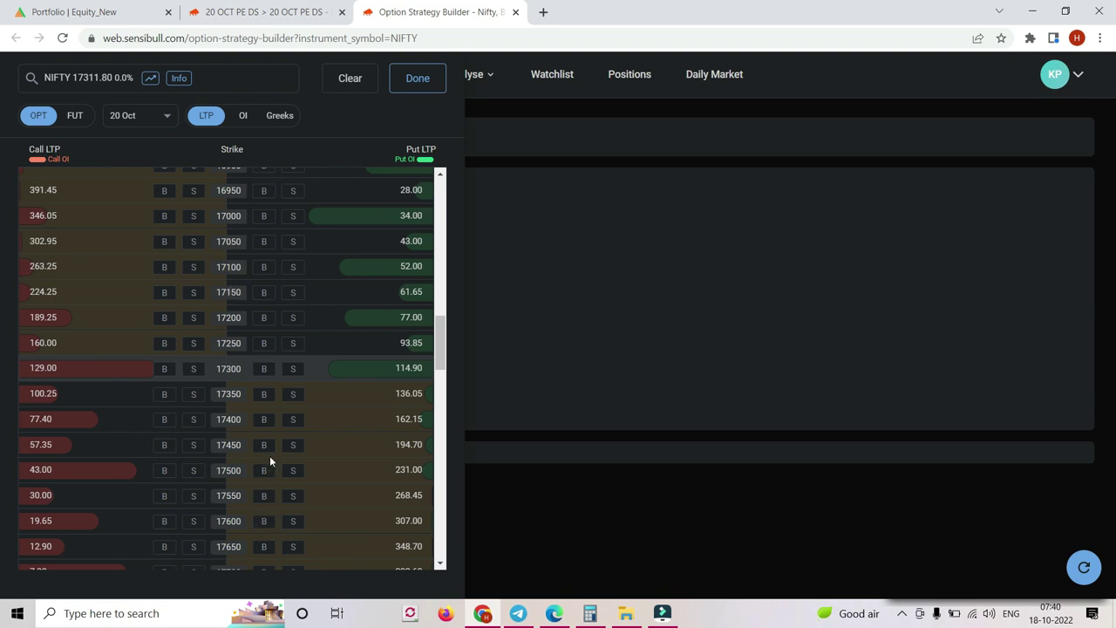
click(165, 369)
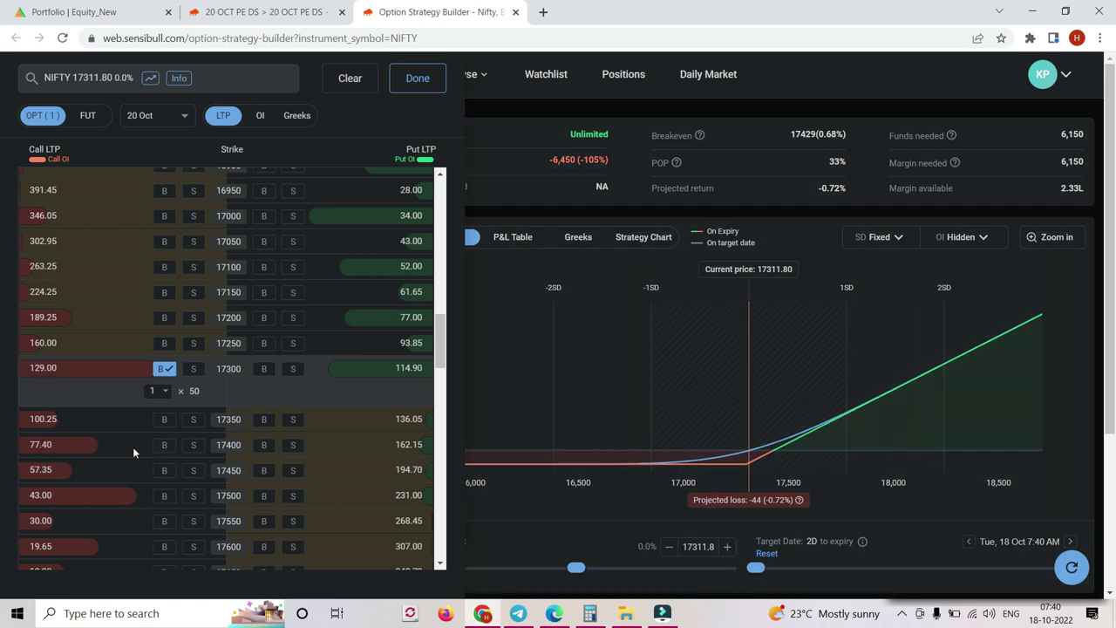
click(194, 446)
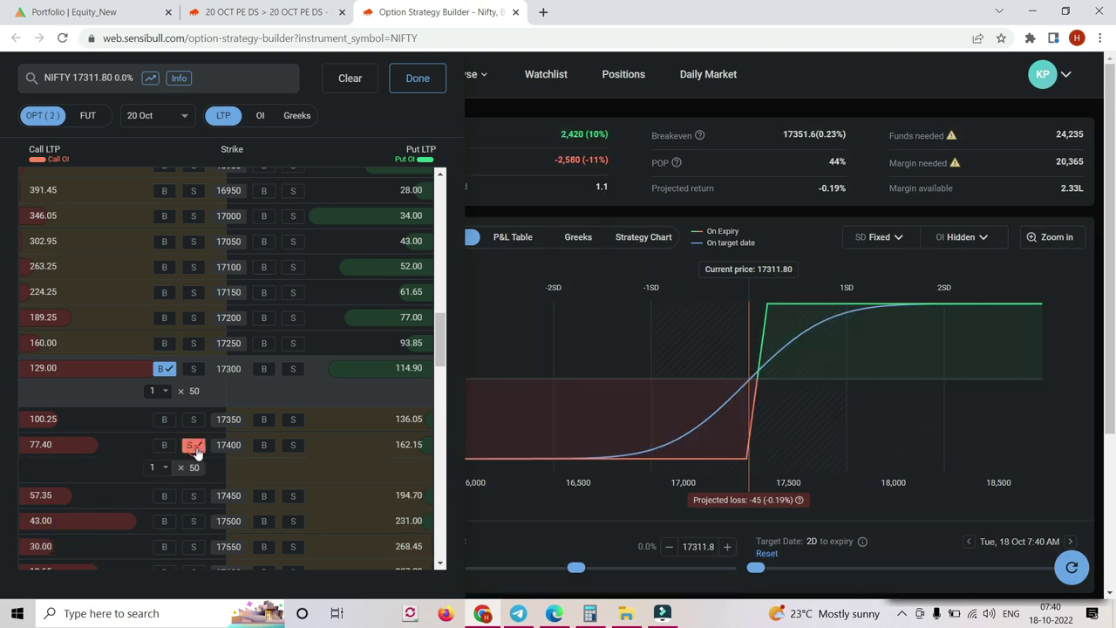
scroll(137, 431, down, 1)
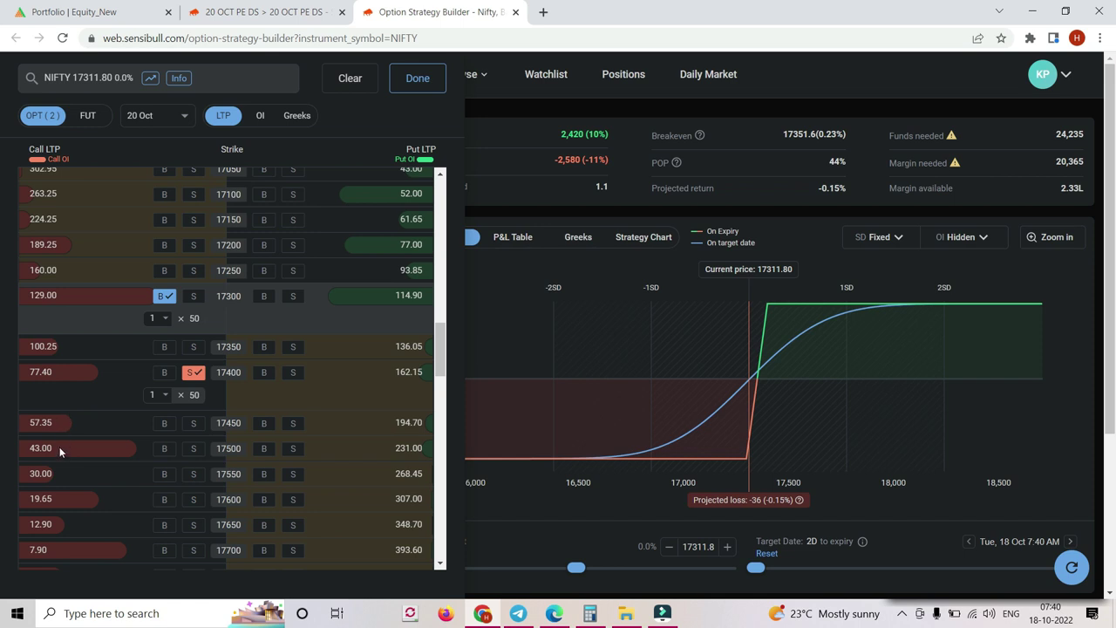
click(193, 450)
click(416, 77)
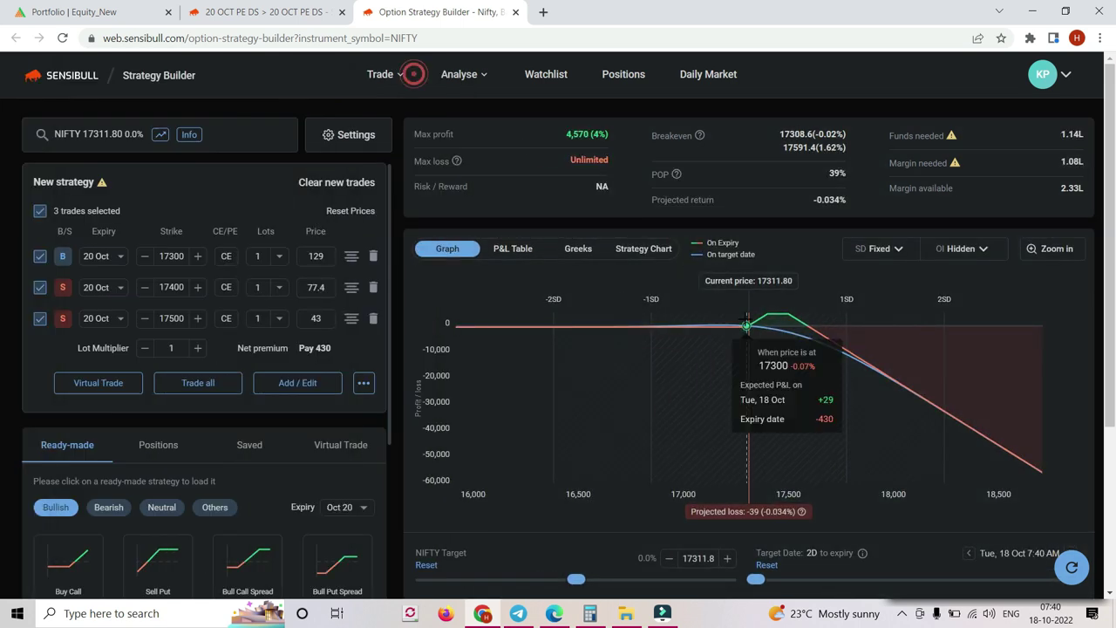
Examine the new call strategy's payoff graph closely around its profit zone, from about 17,200 to 17,700.
click(288, 14)
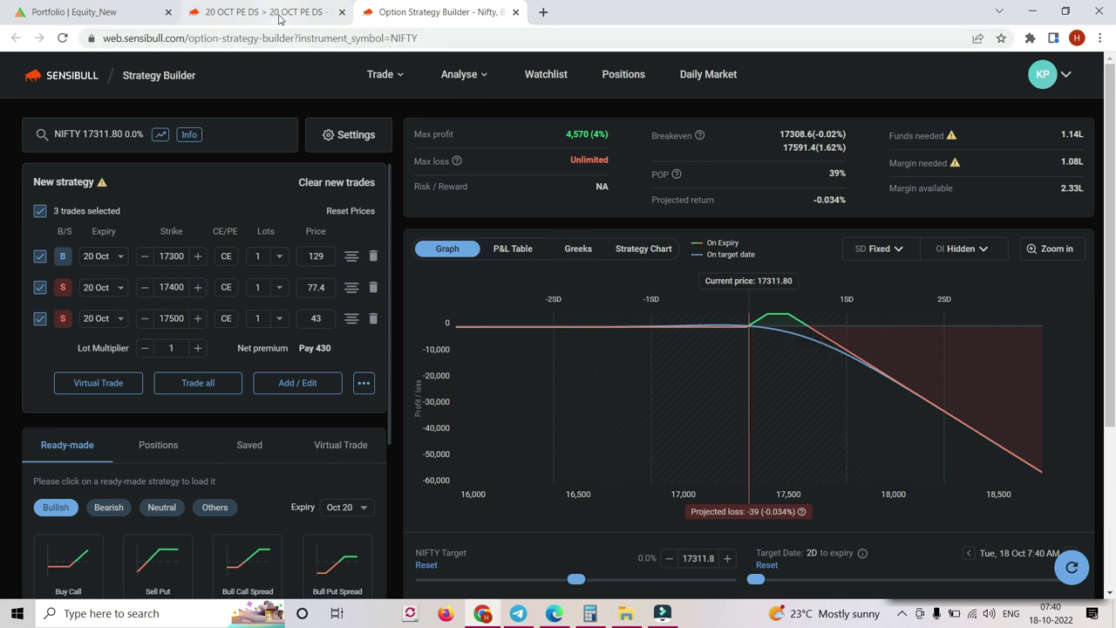
click(436, 12)
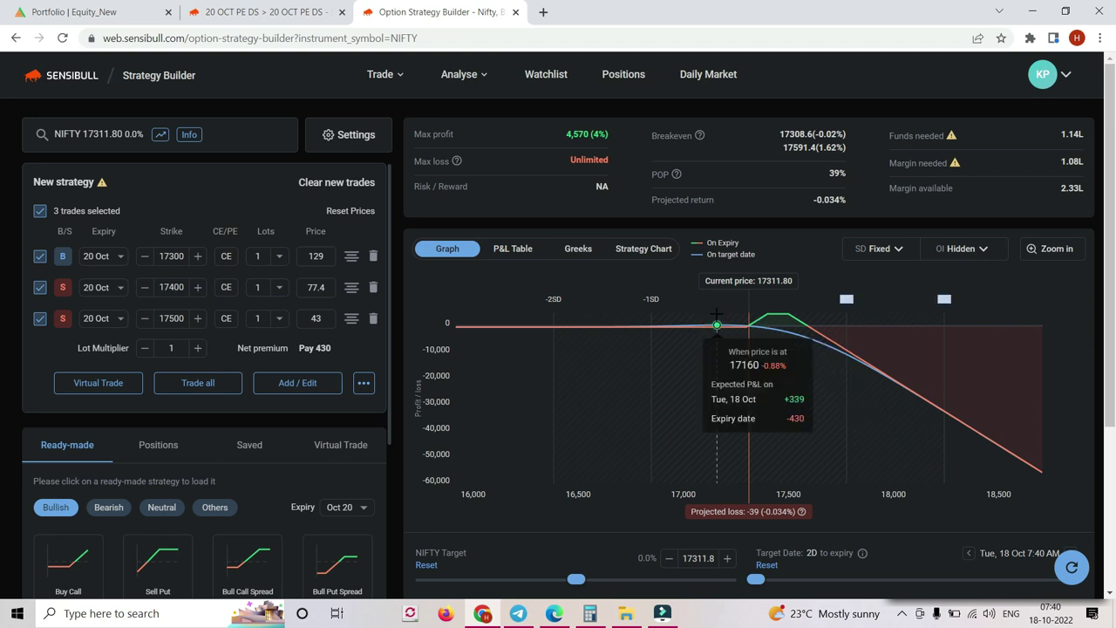
mouse_move(717, 314)
mouse_down()
mouse_move(802, 316)
mouse_move(737, 314)
mouse_move(724, 301)
mouse_move(924, 307)
mouse_up()
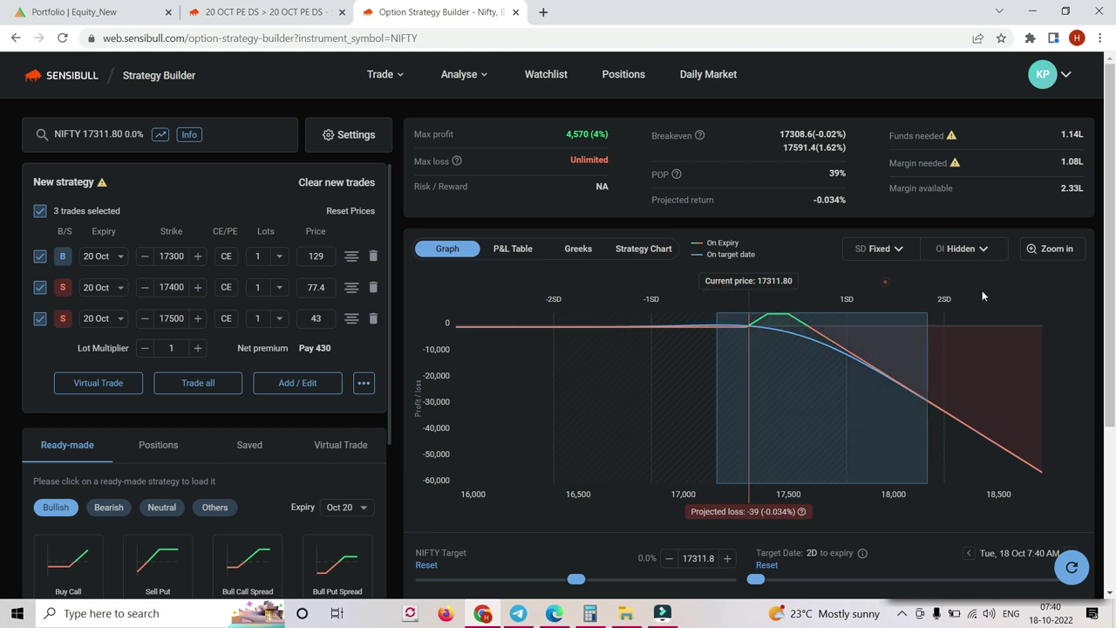
click(1046, 249)
drag(716, 353, 642, 361)
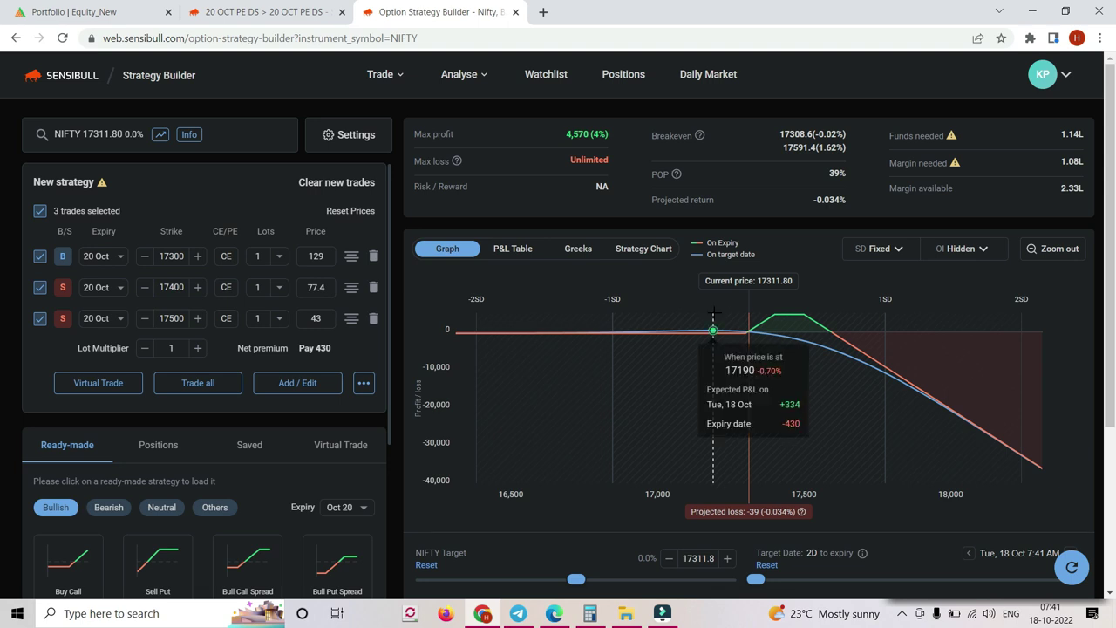
drag(713, 312, 871, 353)
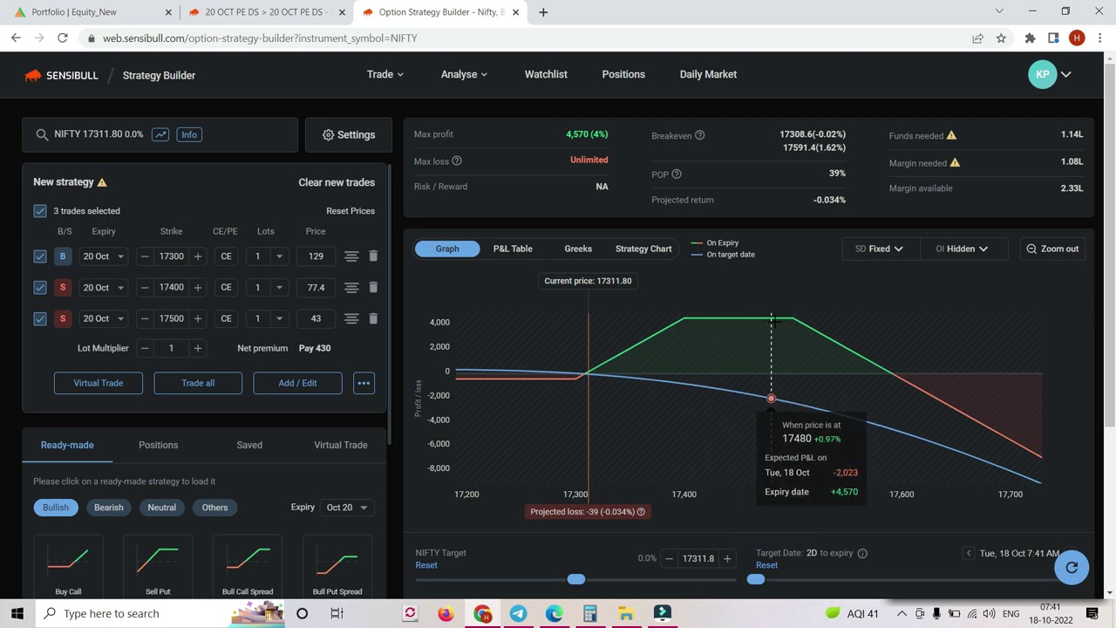
click(1056, 250)
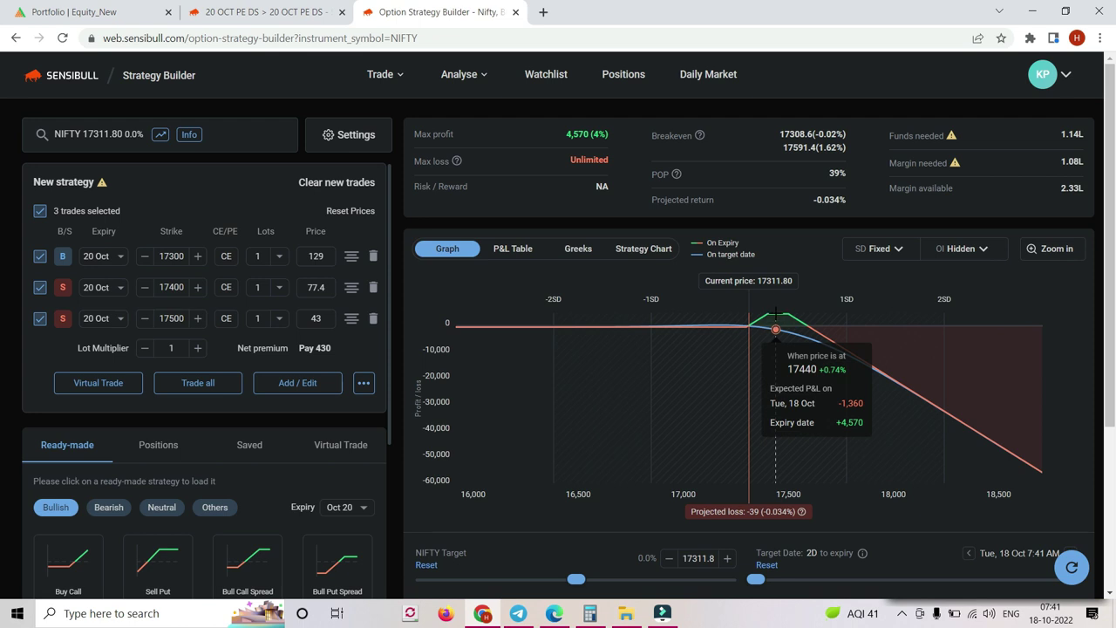
Compare the payoff graph of the 20 OCT PE DS strategy with that of the new call strategy.
click(230, 12)
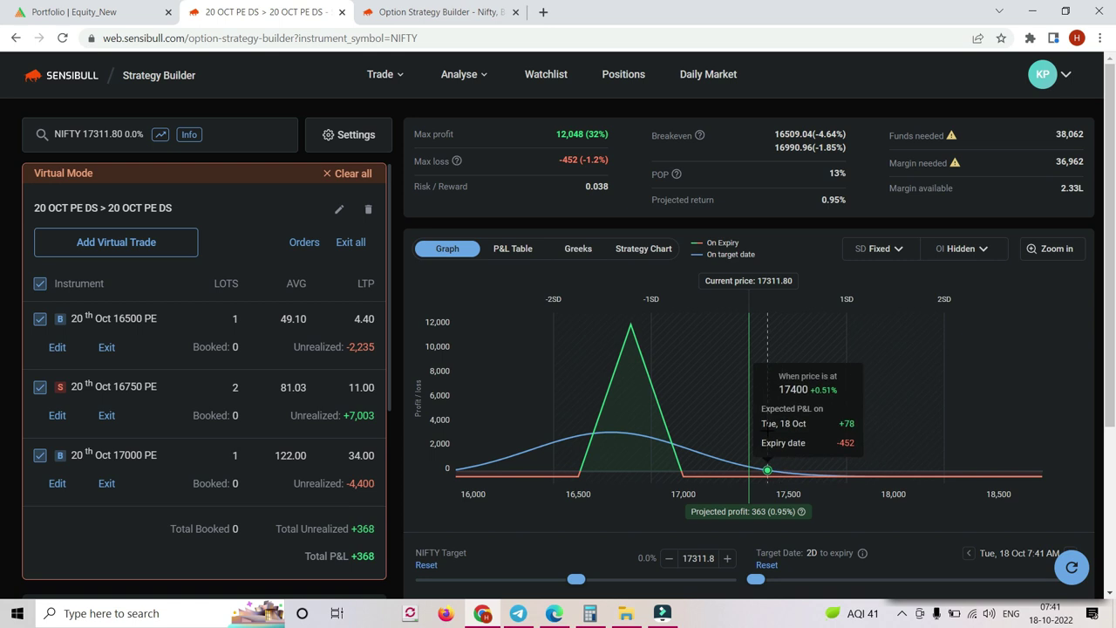
click(429, 14)
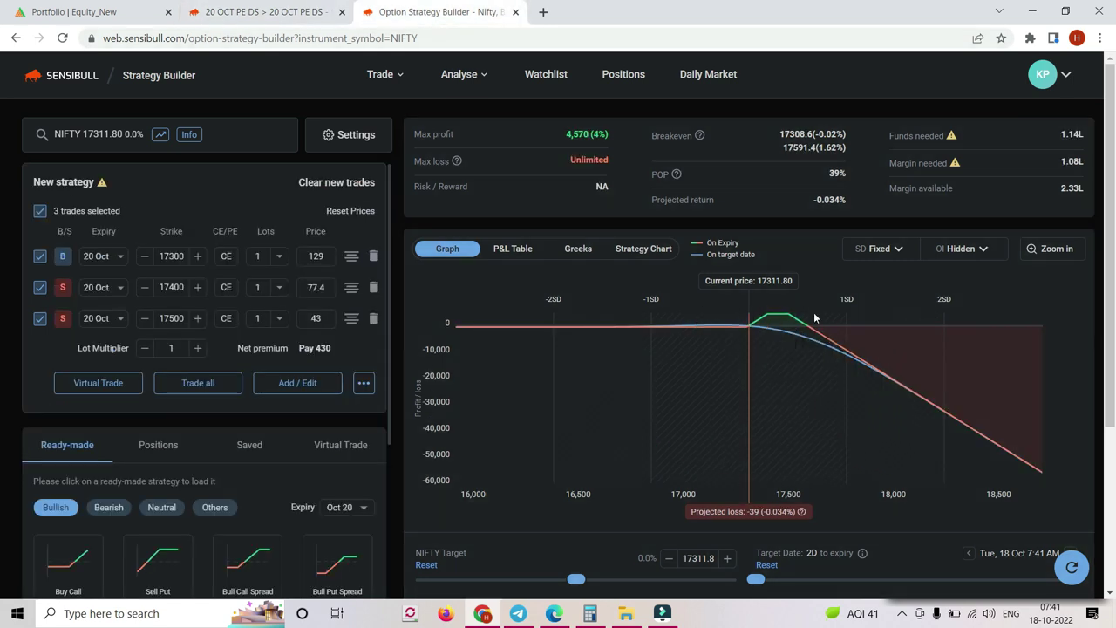
click(261, 13)
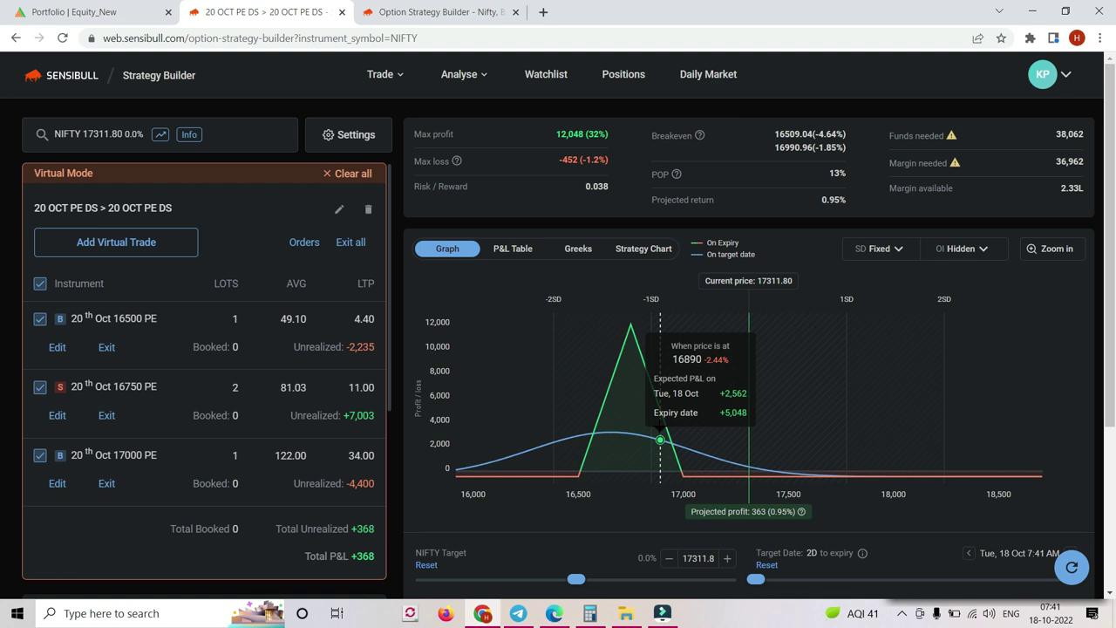
key(ctrl+Tab)
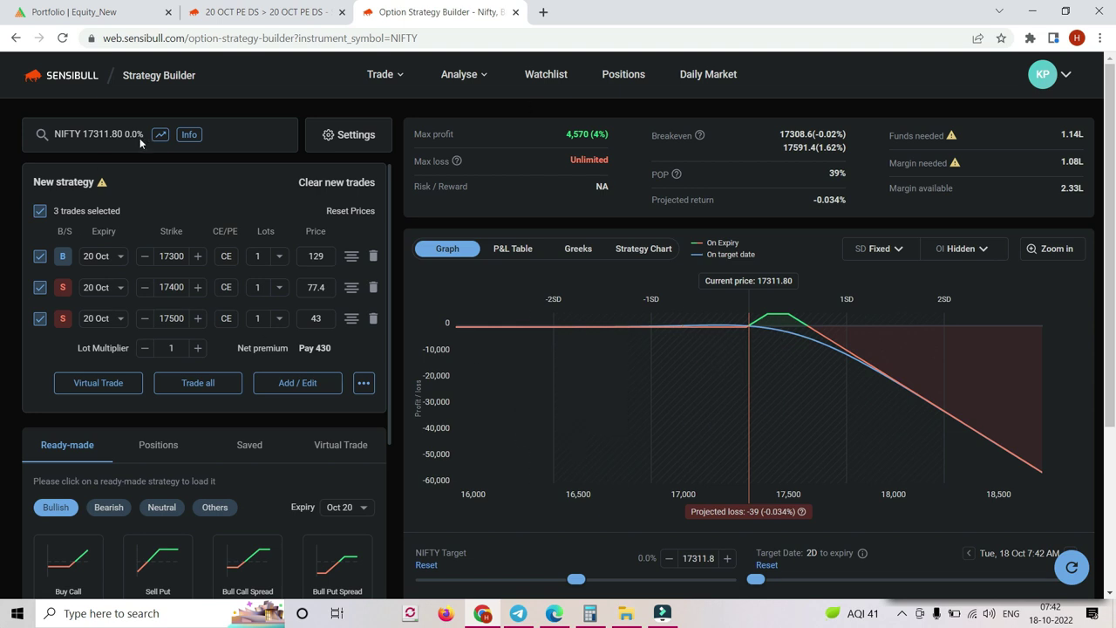
click(249, 10)
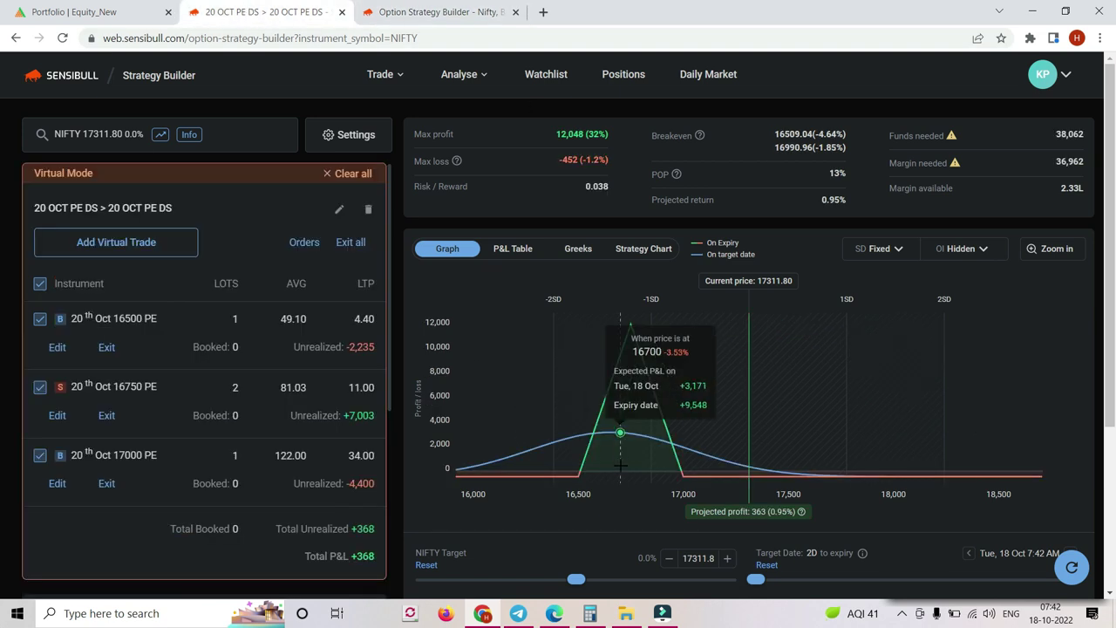
Set the new strategy's strikes to 17350 for the bought call and 17450 and 17550 for the sold calls.
click(430, 13)
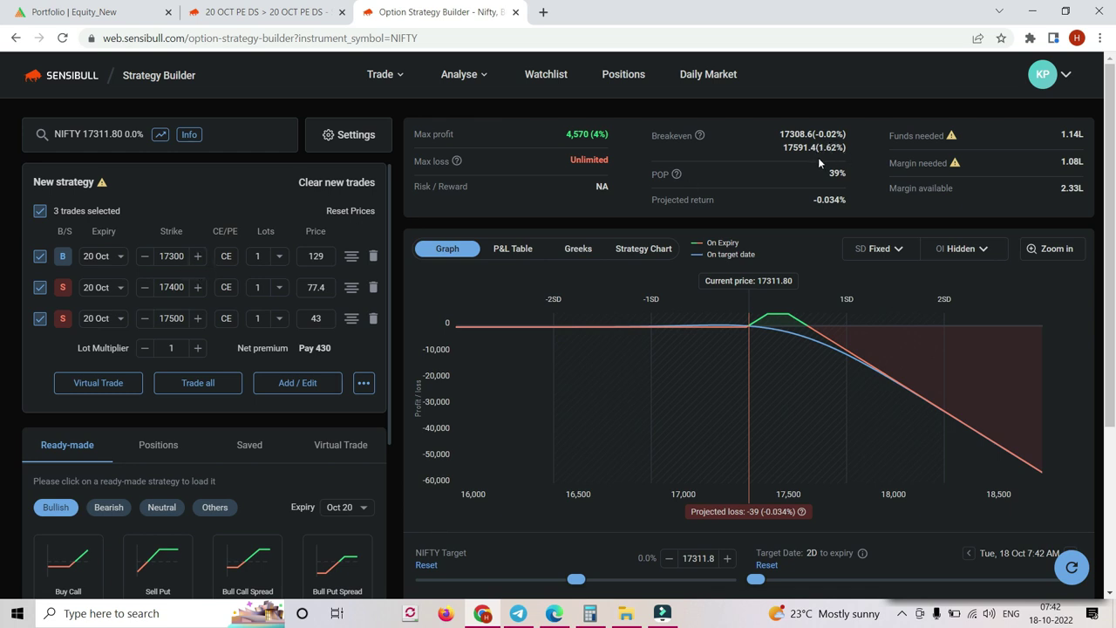
click(197, 258)
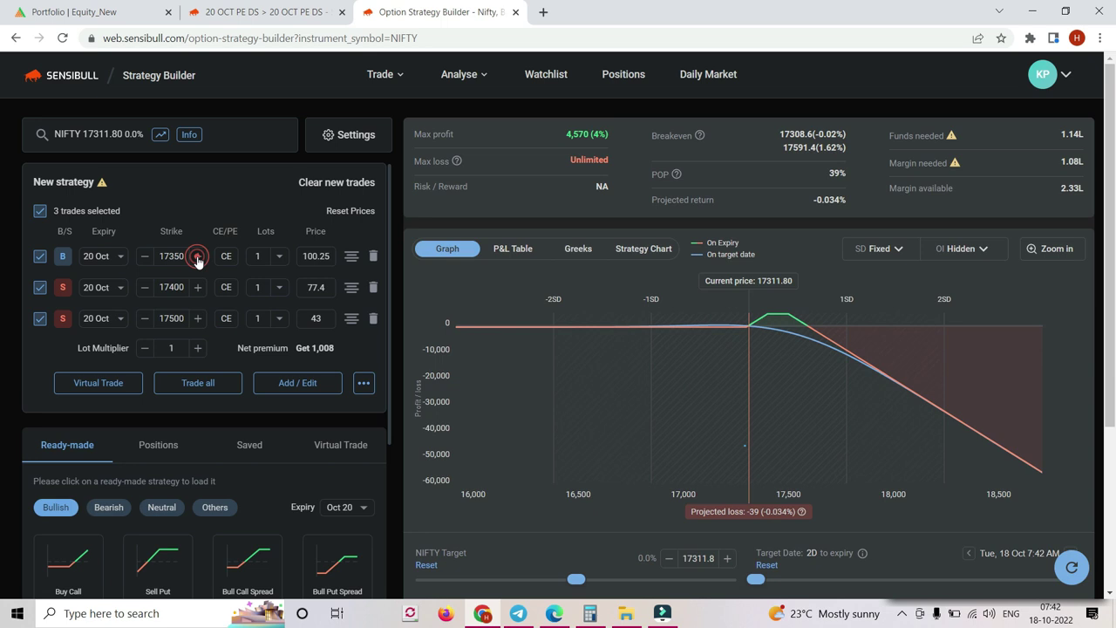
click(198, 289)
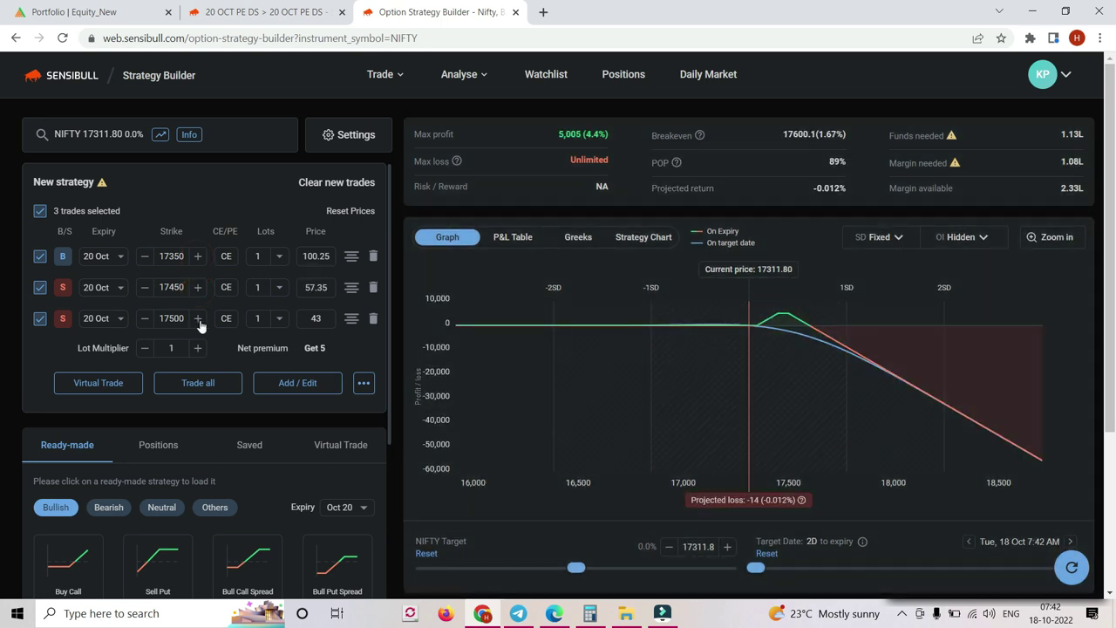
click(198, 319)
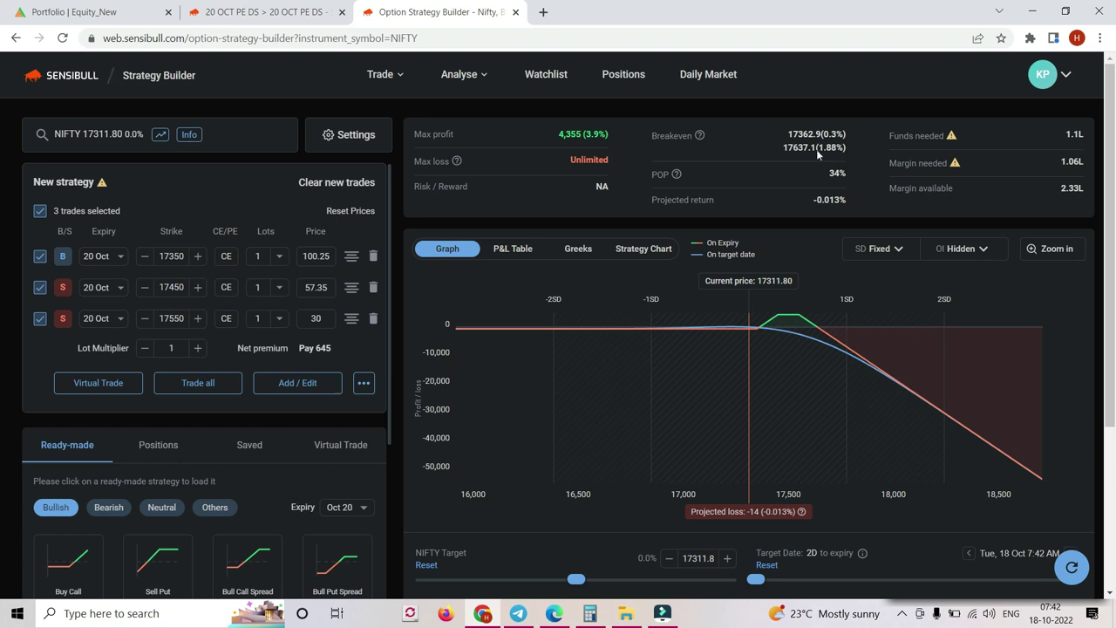
Divide the strategy's net premium of 645 by the lot size of 50 in Calculator and return to the payoff graph.
mouse_move(789, 316)
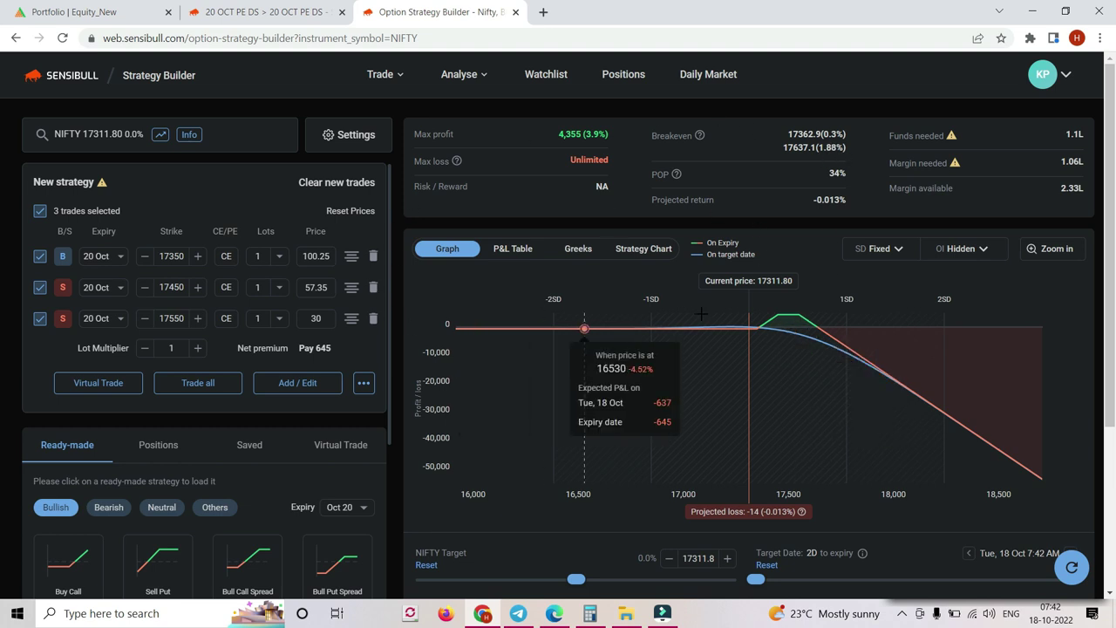
mouse_move(670, 321)
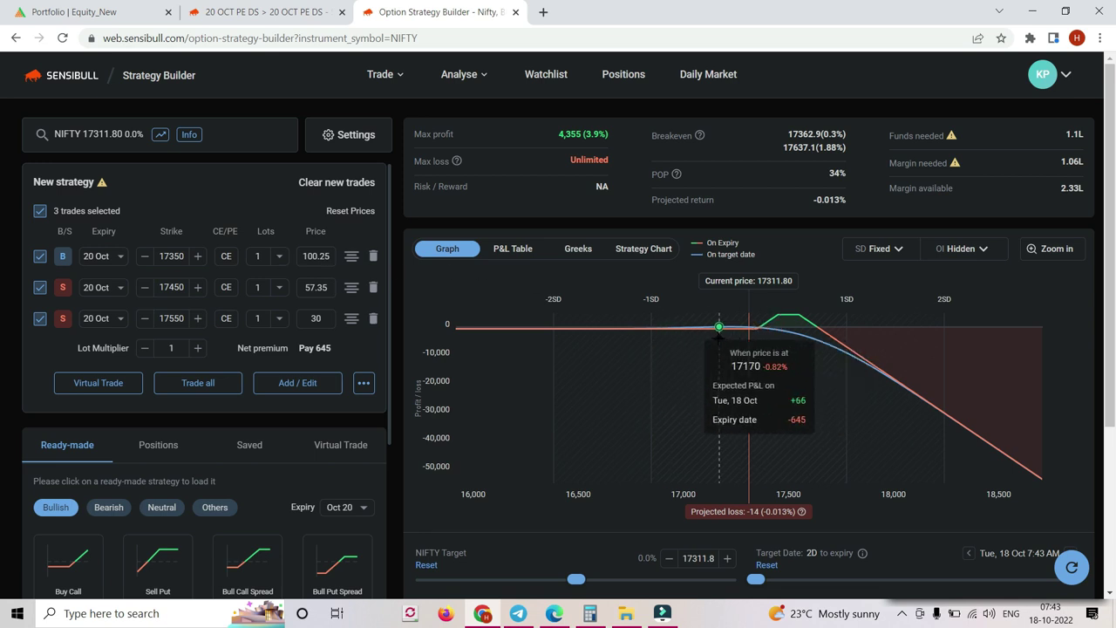
click(590, 612)
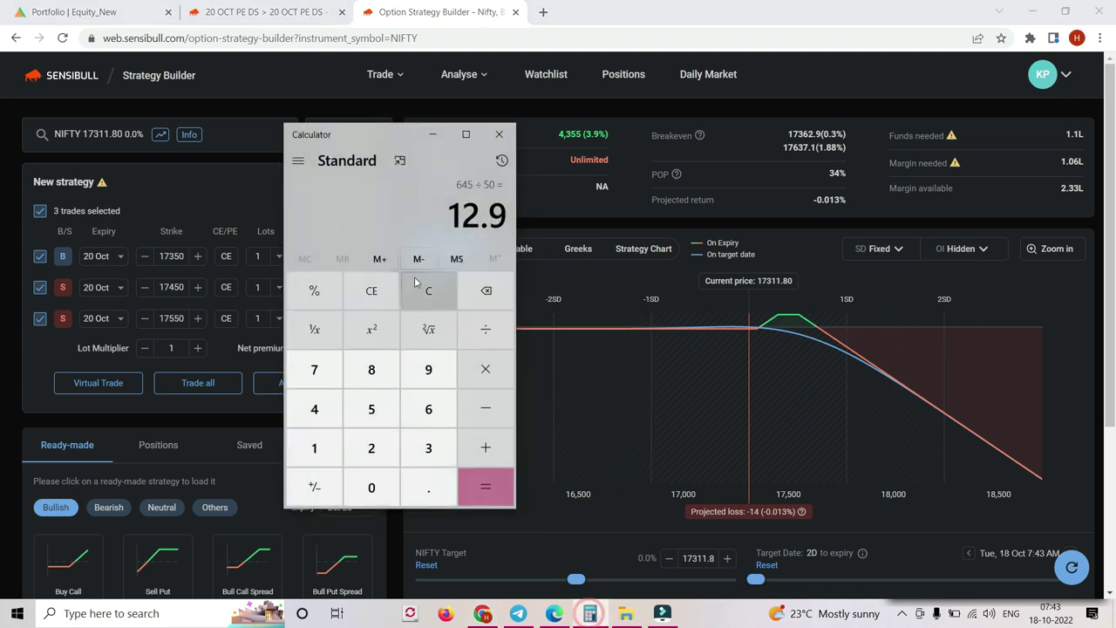
click(417, 288)
click(431, 418)
click(317, 407)
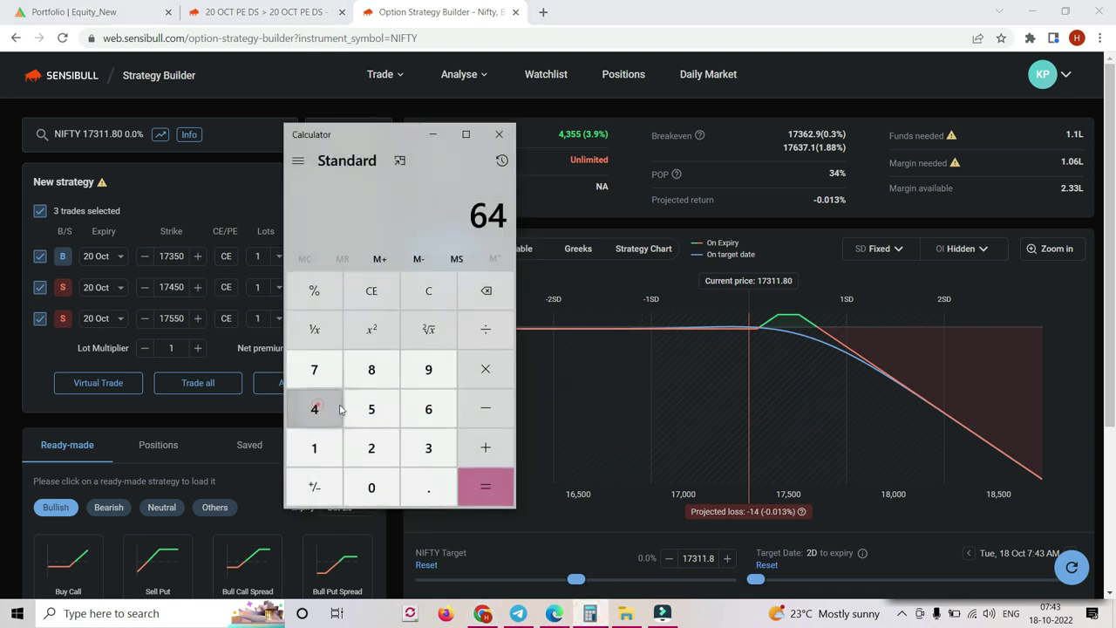
click(369, 409)
click(485, 328)
click(369, 407)
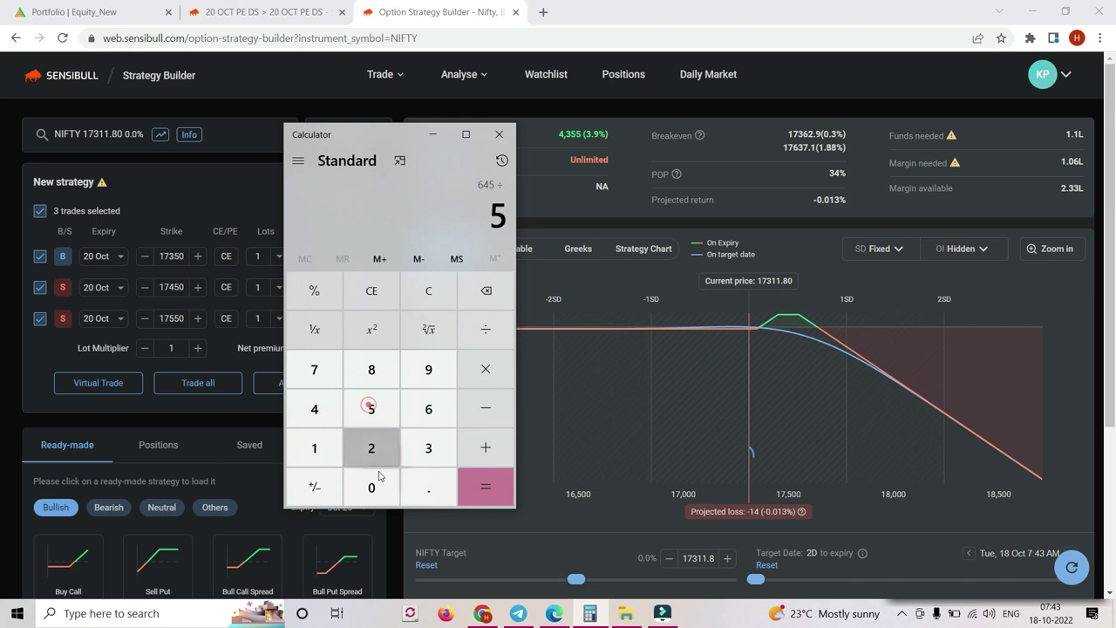
click(371, 486)
click(485, 486)
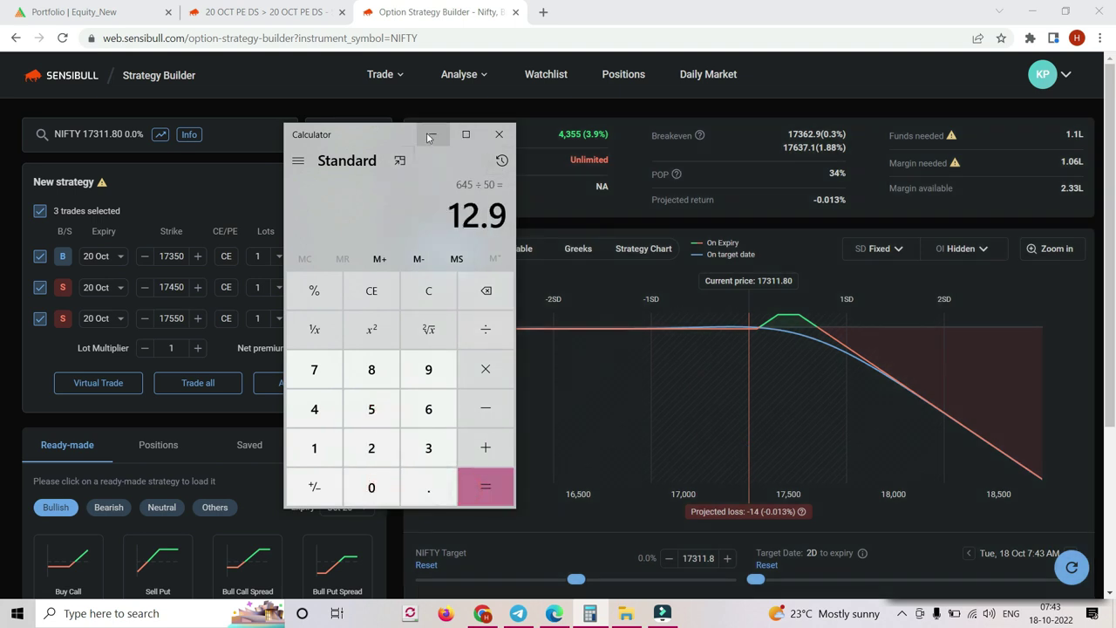
click(431, 135)
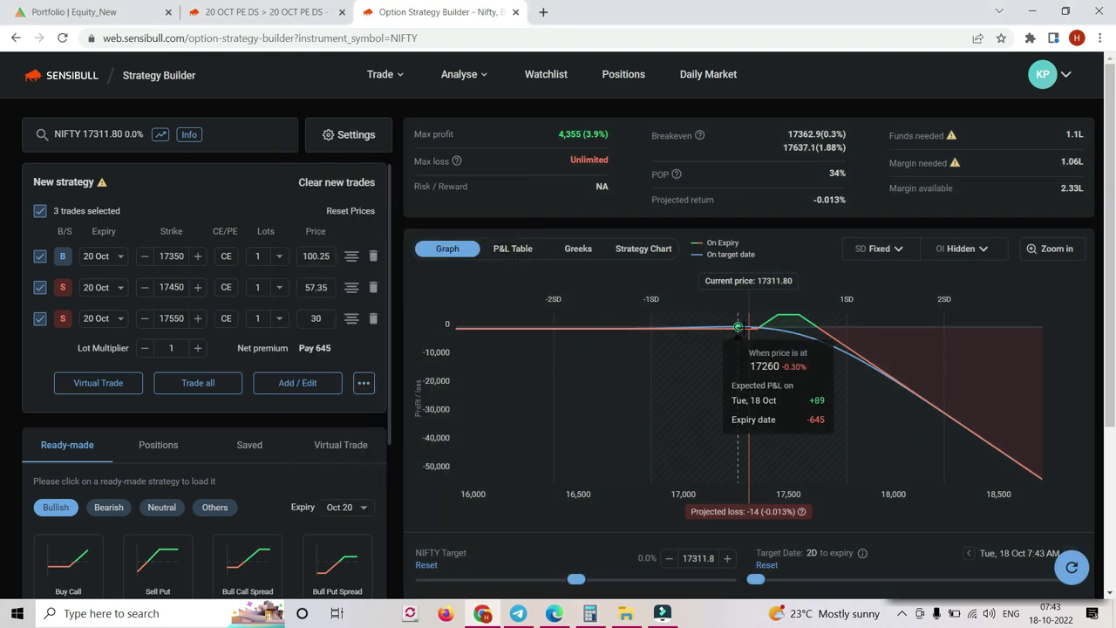
click(592, 603)
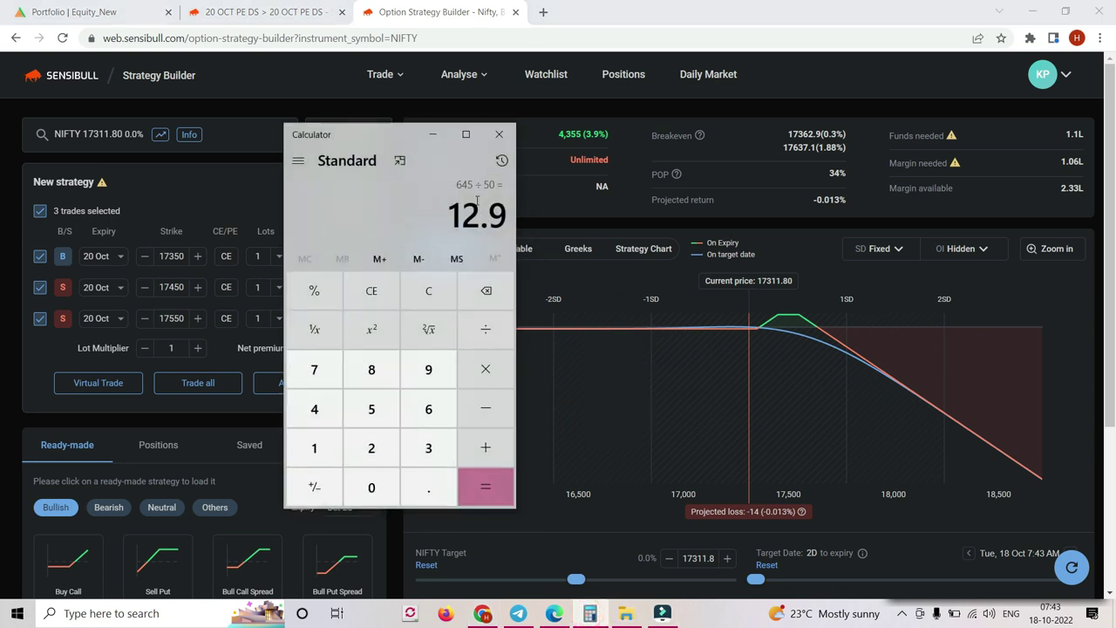
click(433, 134)
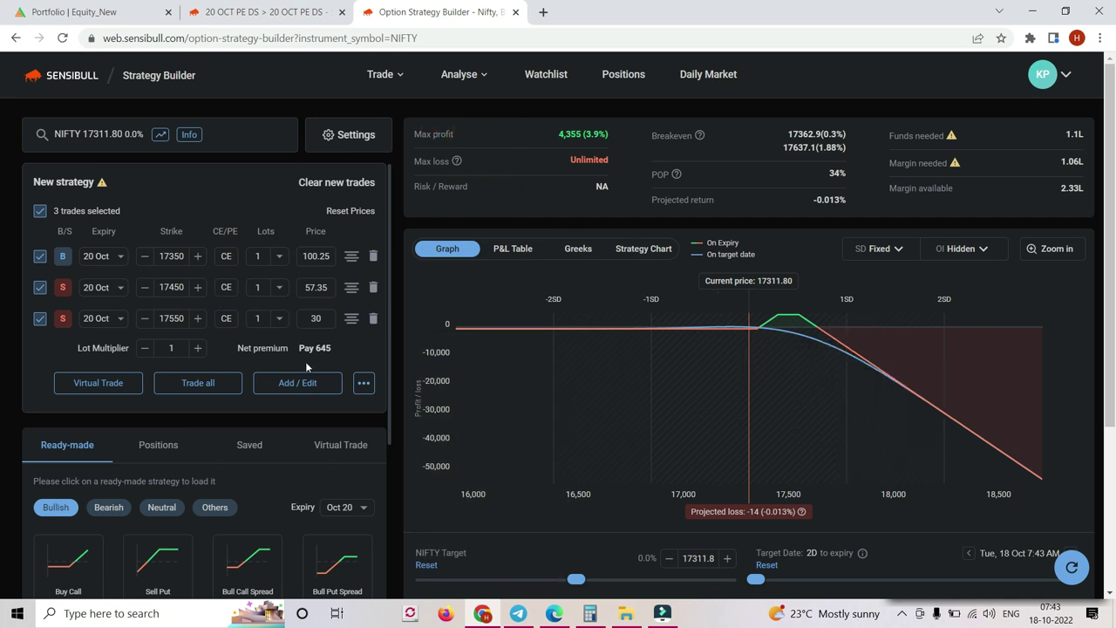
Add one sold lot of the 20 Oct 16800 PE to the new call strategy.
click(297, 383)
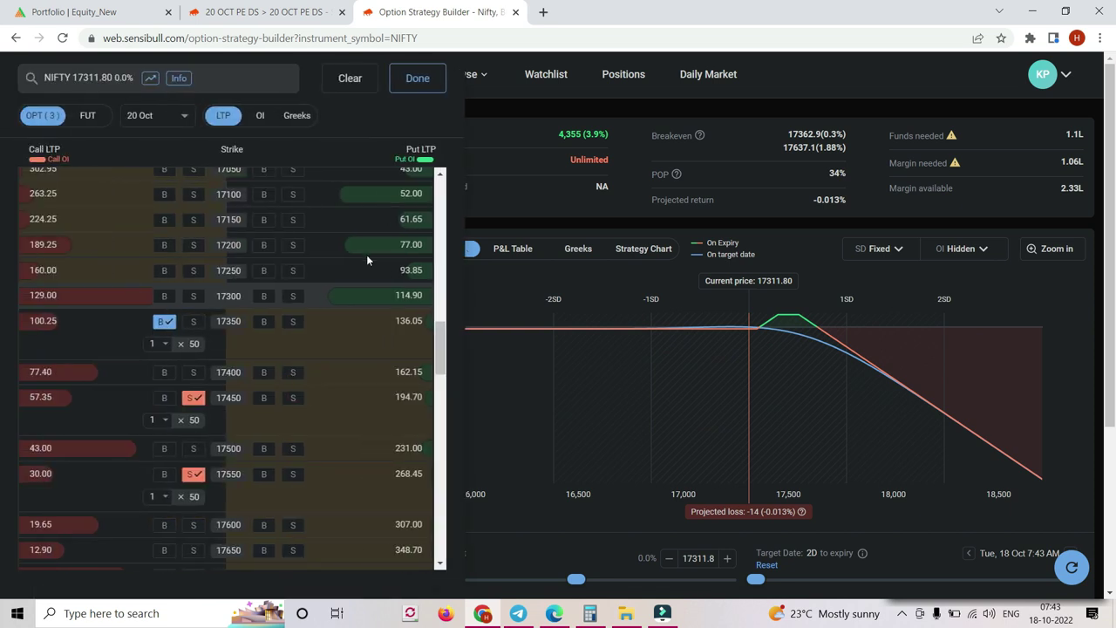
scroll(347, 252, down, 1)
scroll(346, 252, up, 3)
scroll(347, 256, up, 2)
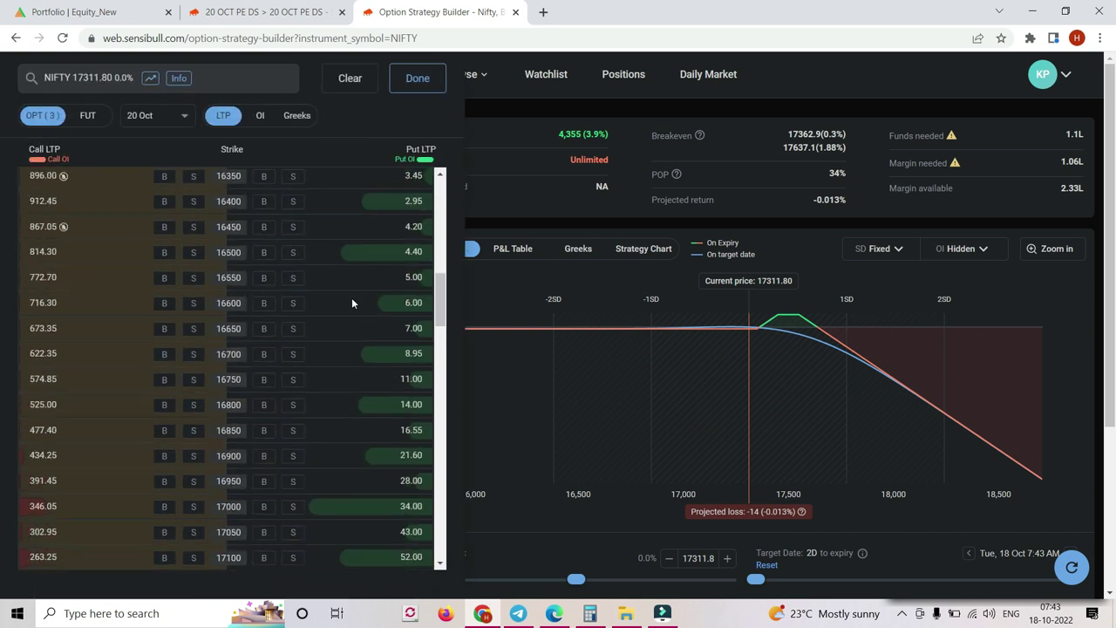
scroll(351, 302, down, 2)
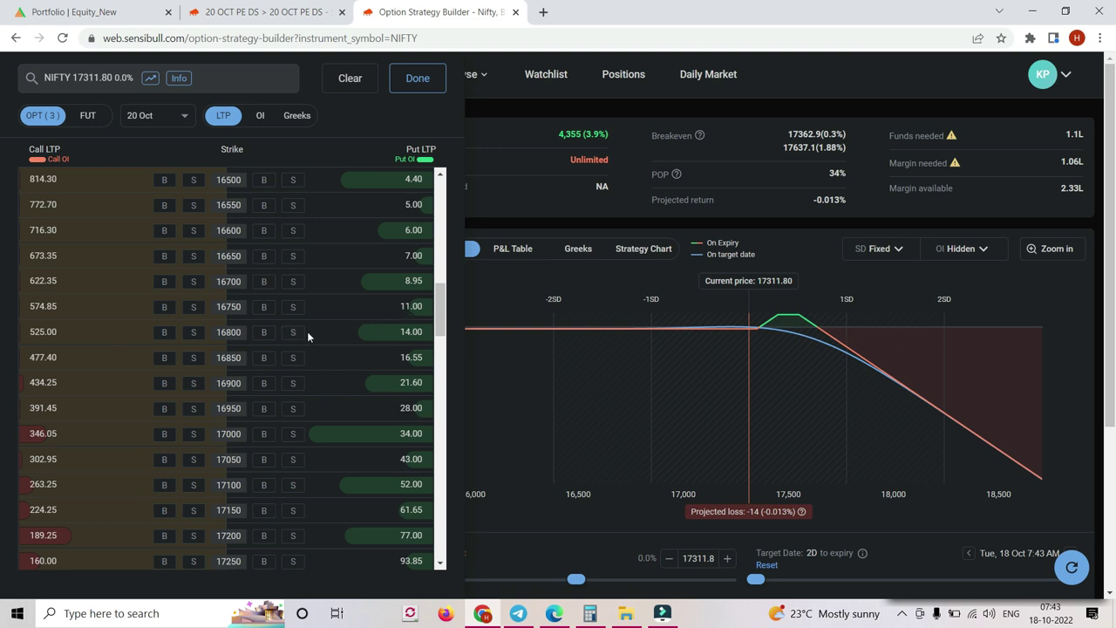
click(293, 333)
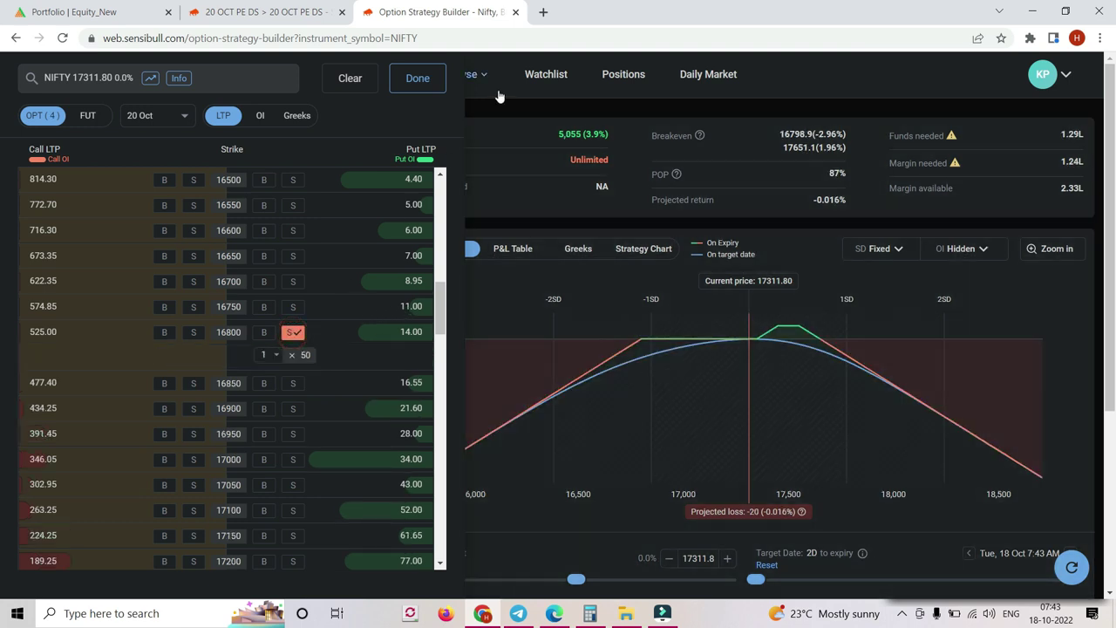
click(417, 78)
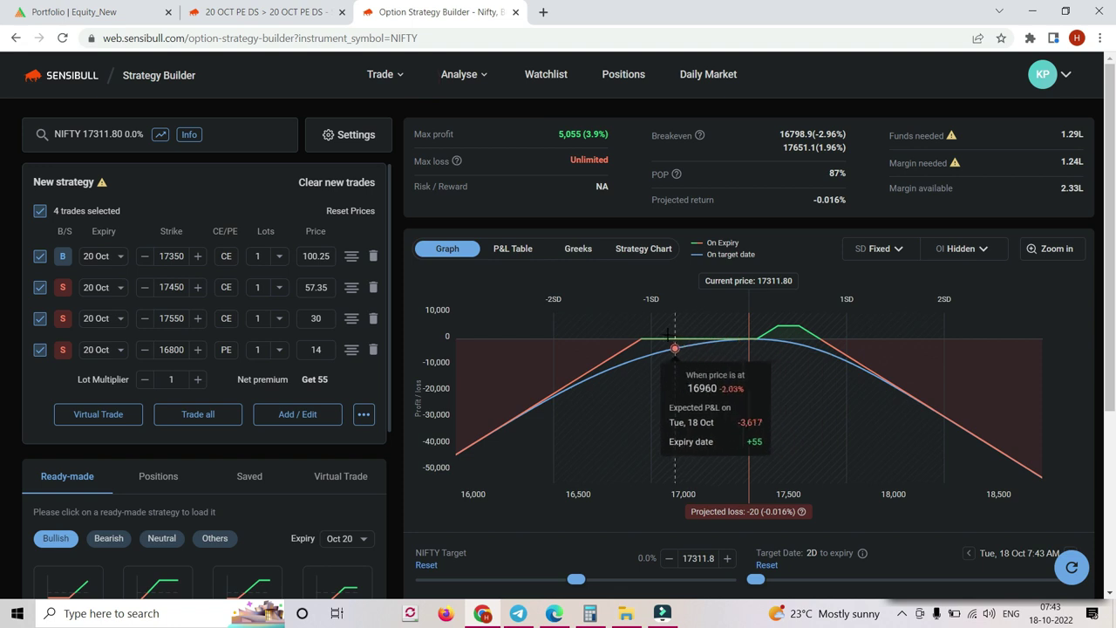
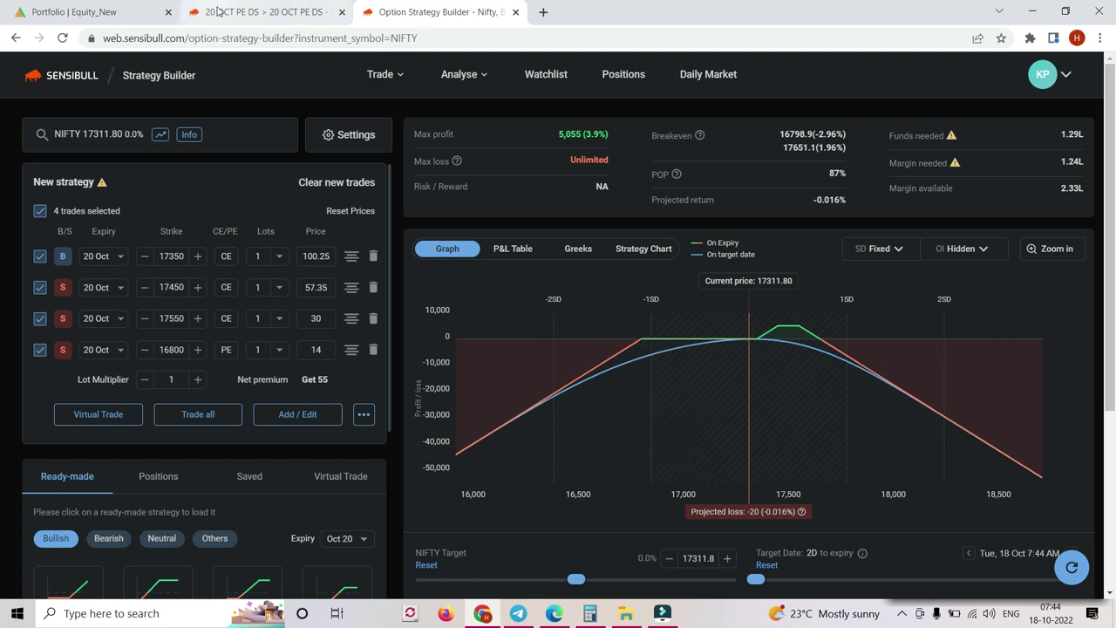
Compare the 20 OCT PE DS payoff graph with that of the four-leg strategy containing the sold 16800 PE.
click(253, 12)
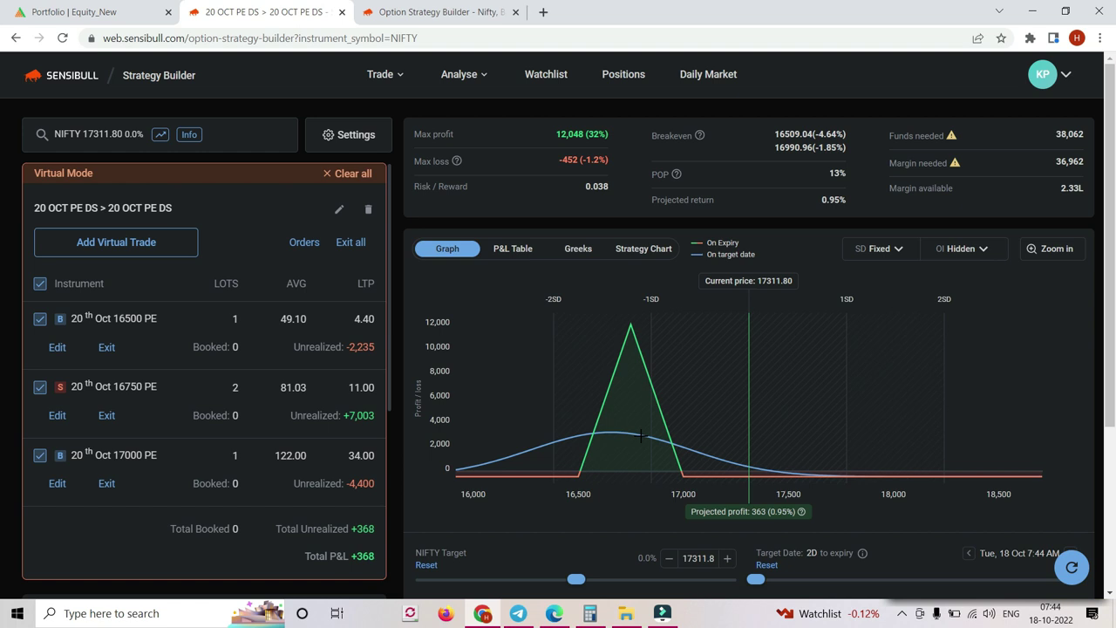
click(425, 12)
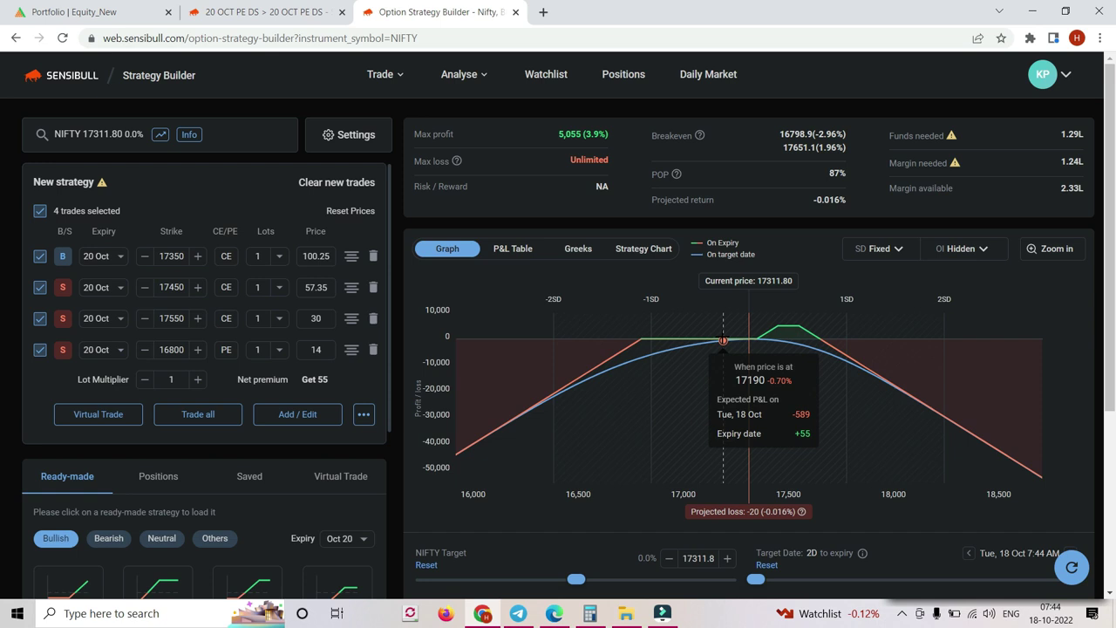
click(262, 17)
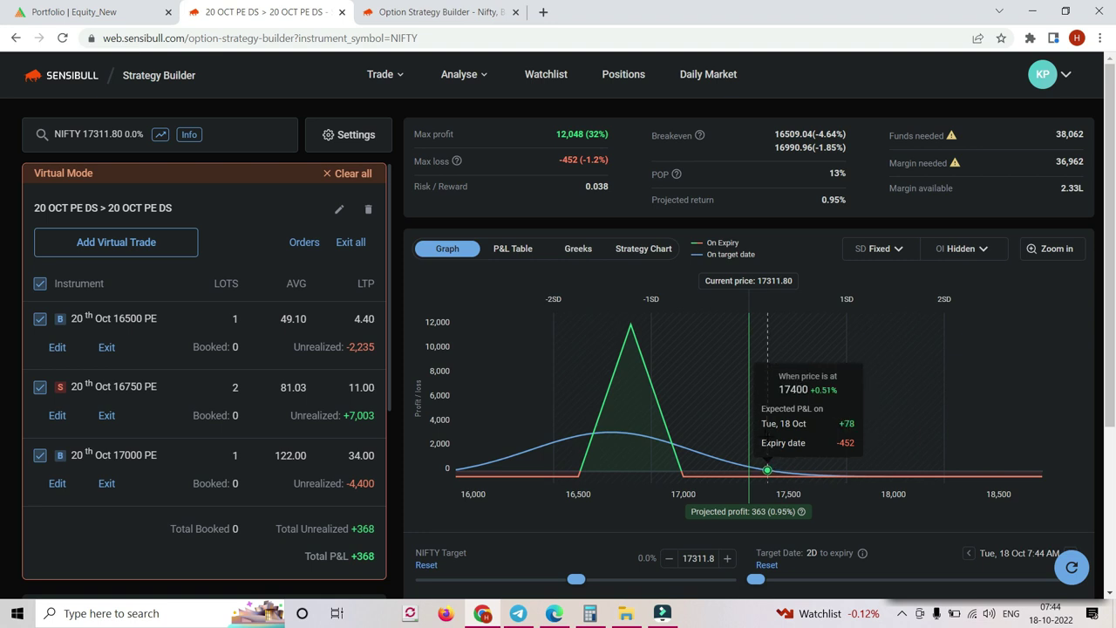
click(447, 21)
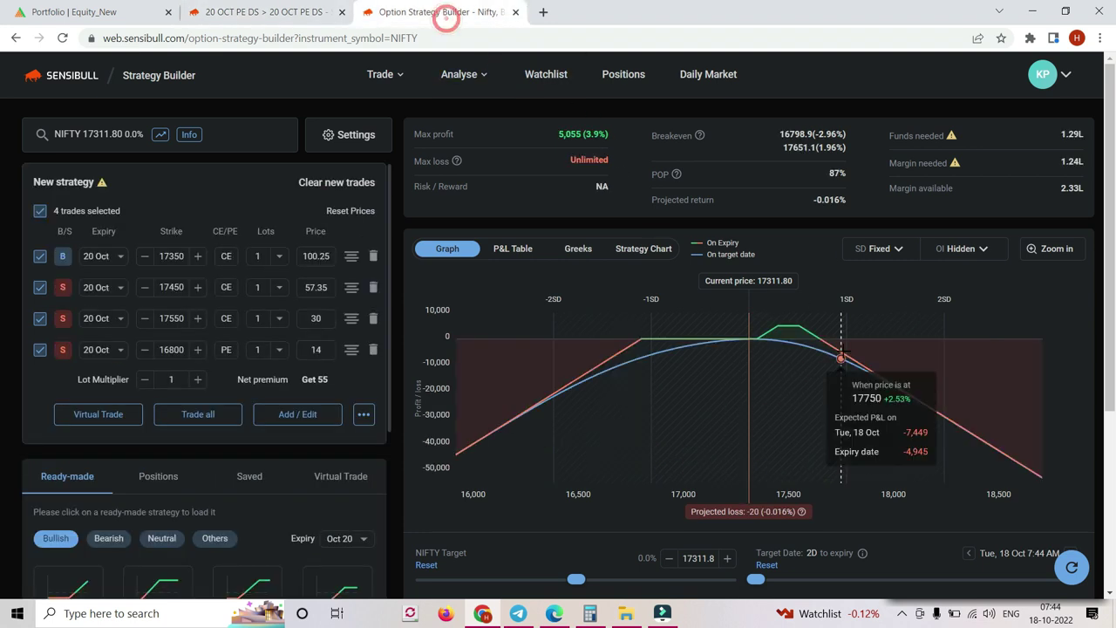
click(244, 12)
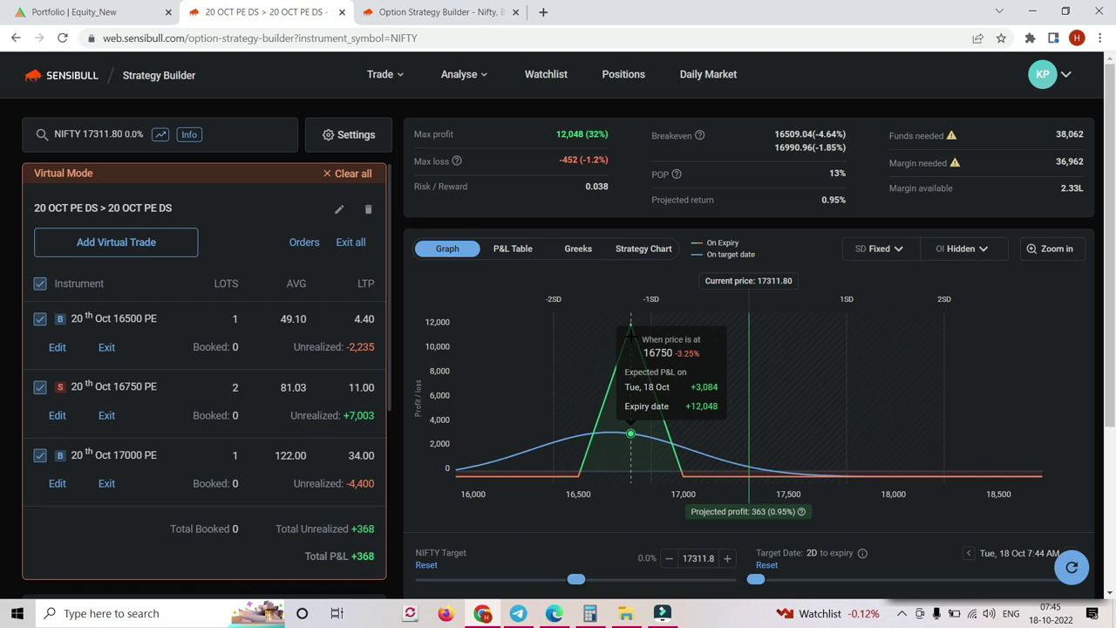
click(436, 12)
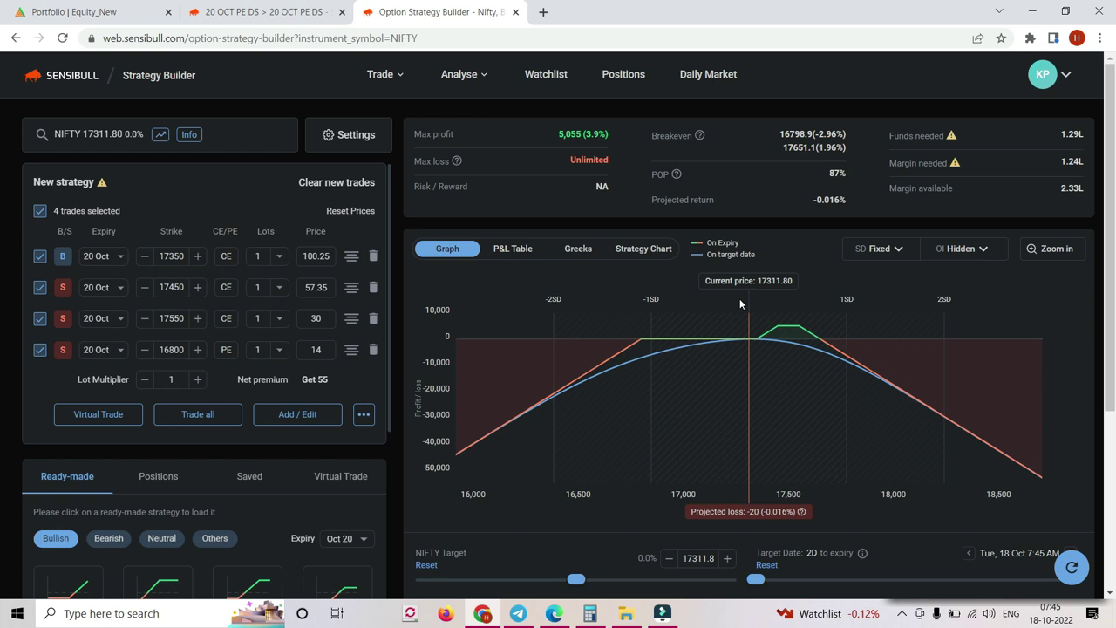
View the contra #2 YouTube thumbnail design in Canva in the Edge browser and return to the strategy builder in Chrome.
click(562, 613)
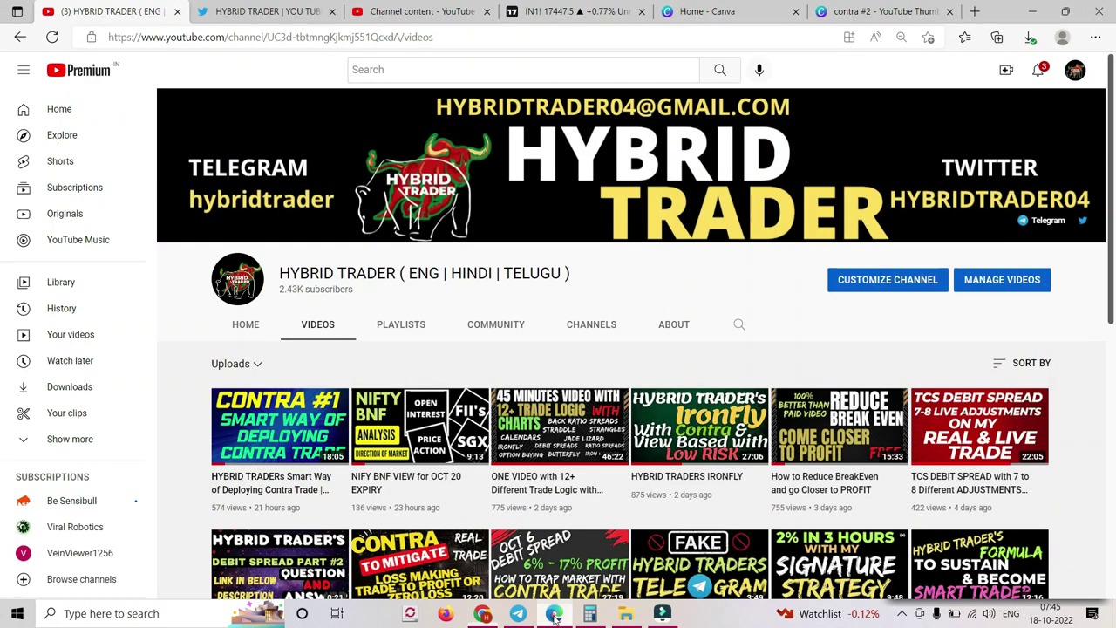
click(835, 14)
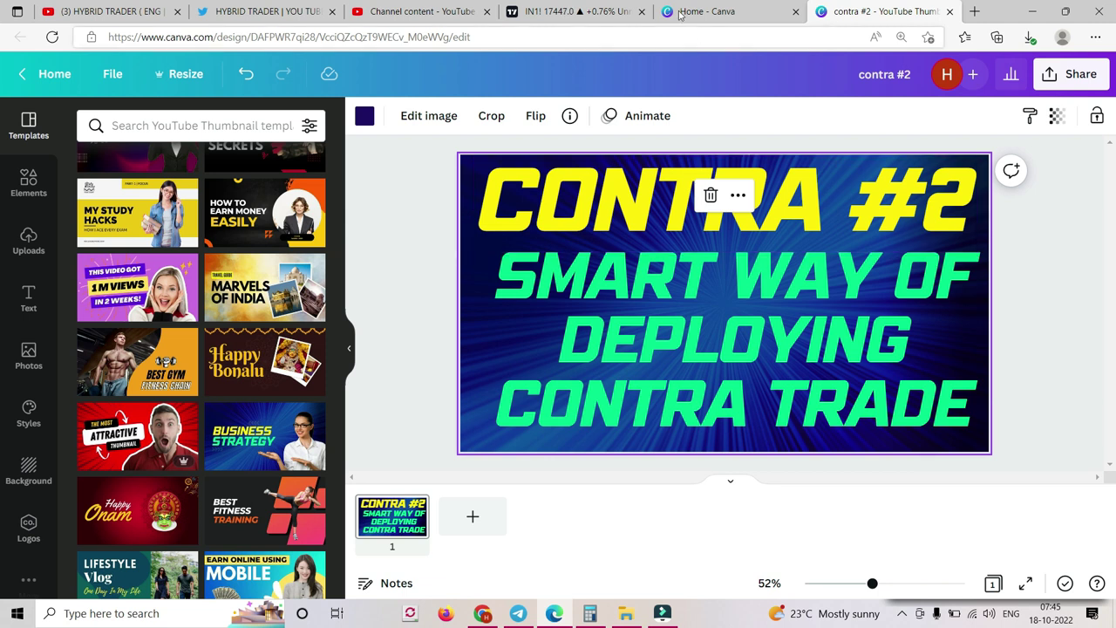
mouse_move(482, 614)
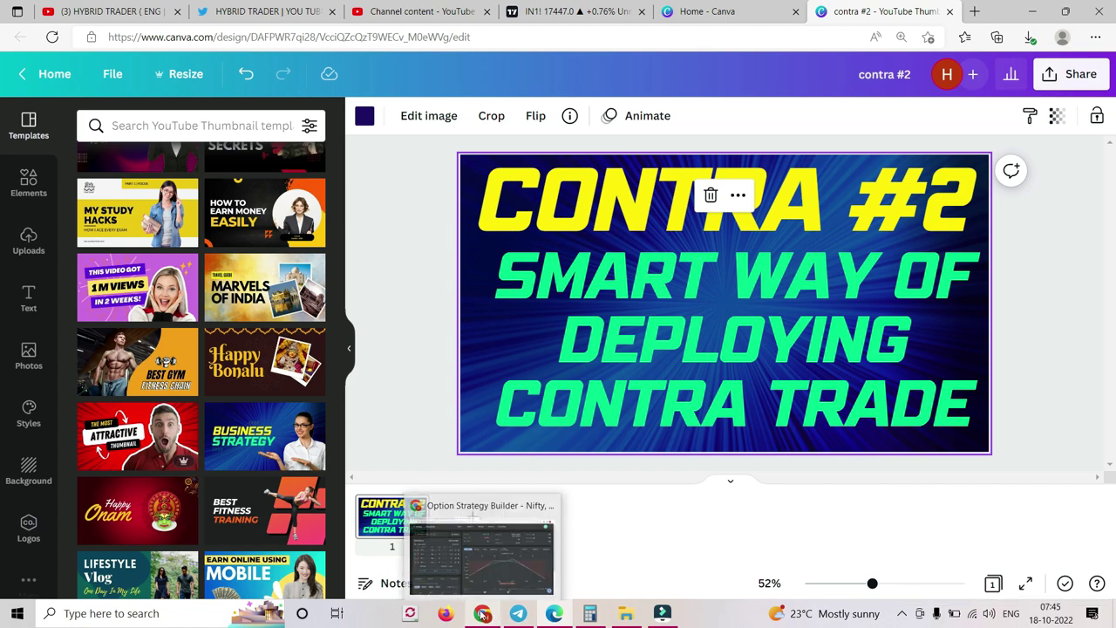
click(484, 571)
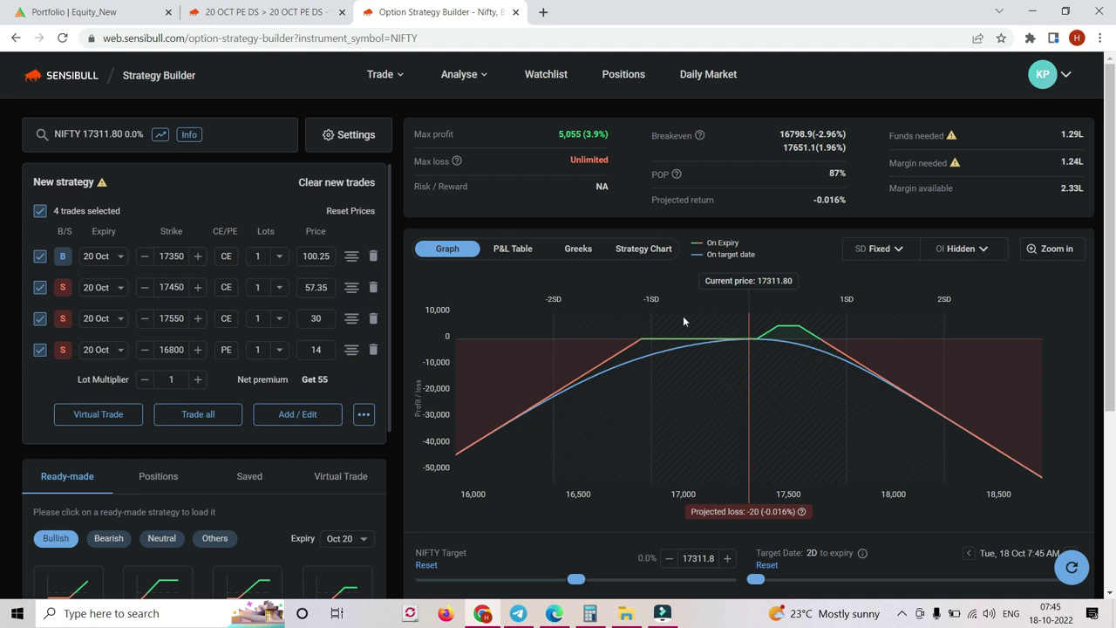
Add virtual trades to the 20 OCT PE DS strategy, selling one 17000 PE lot and buying one 16900 PE lot.
click(259, 11)
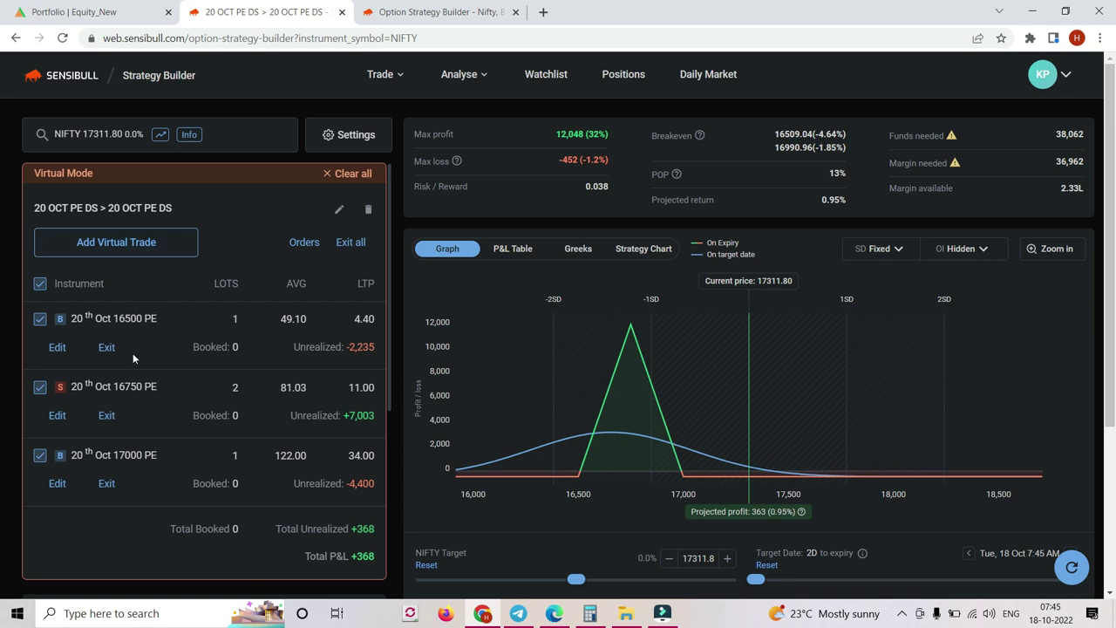
click(132, 249)
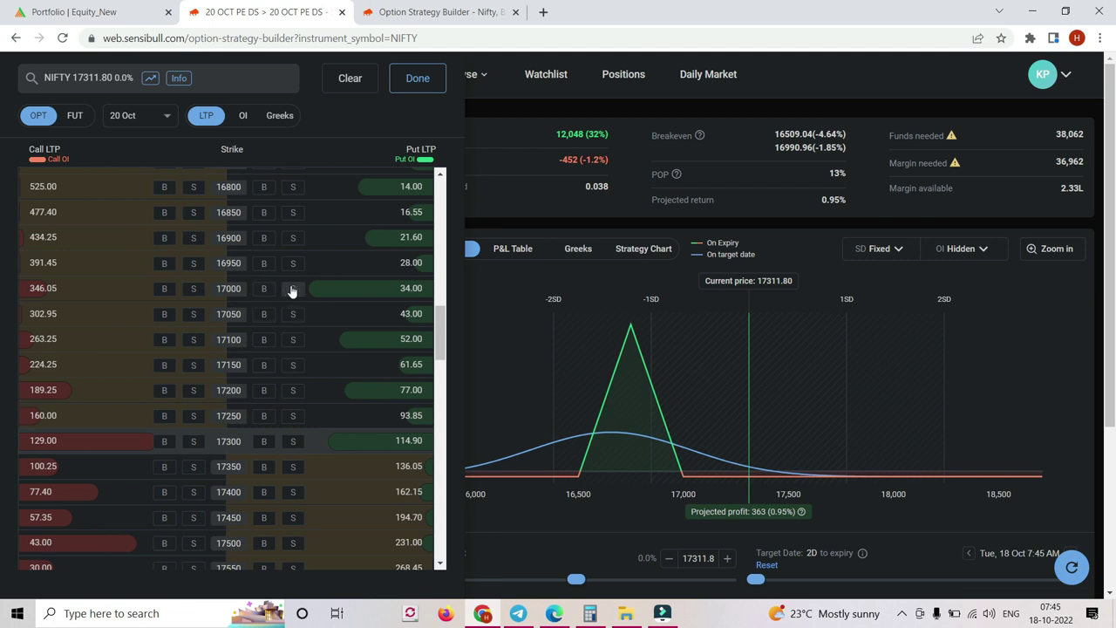
click(291, 288)
click(262, 238)
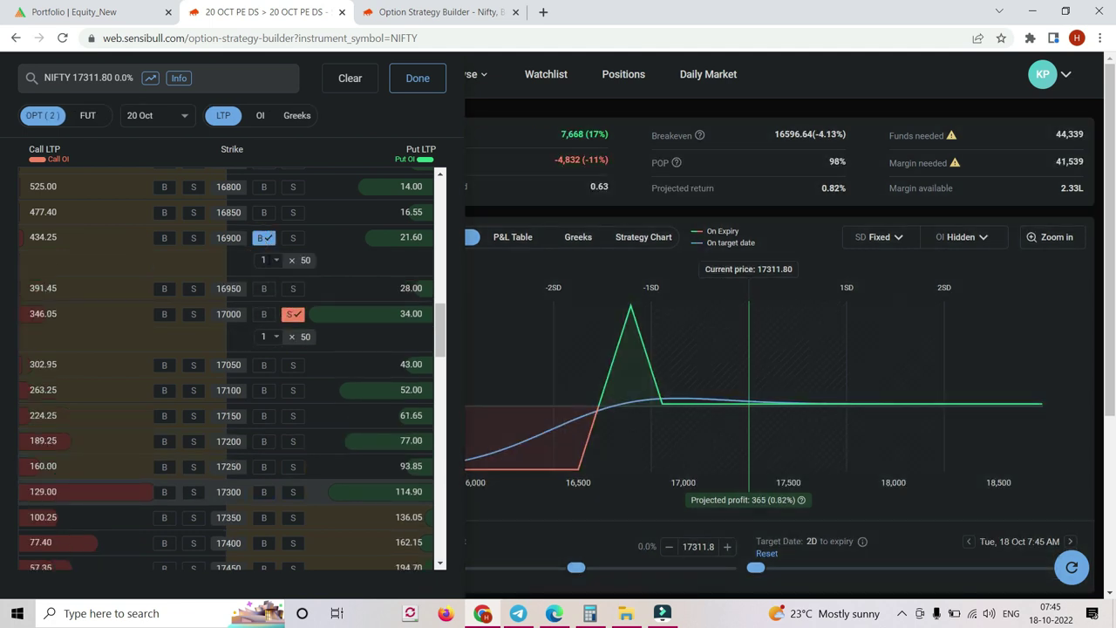
click(417, 80)
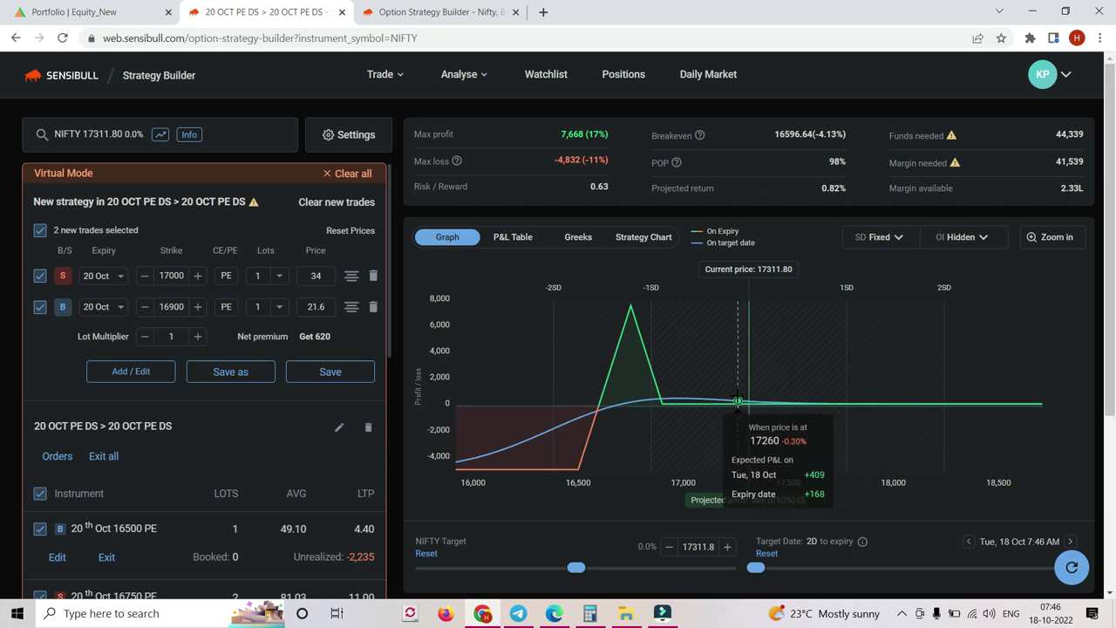
Set the strike of the newly bought put in the 20 OCT PE DS strategy to 16750.
click(197, 307)
click(145, 309)
click(145, 310)
click(145, 309)
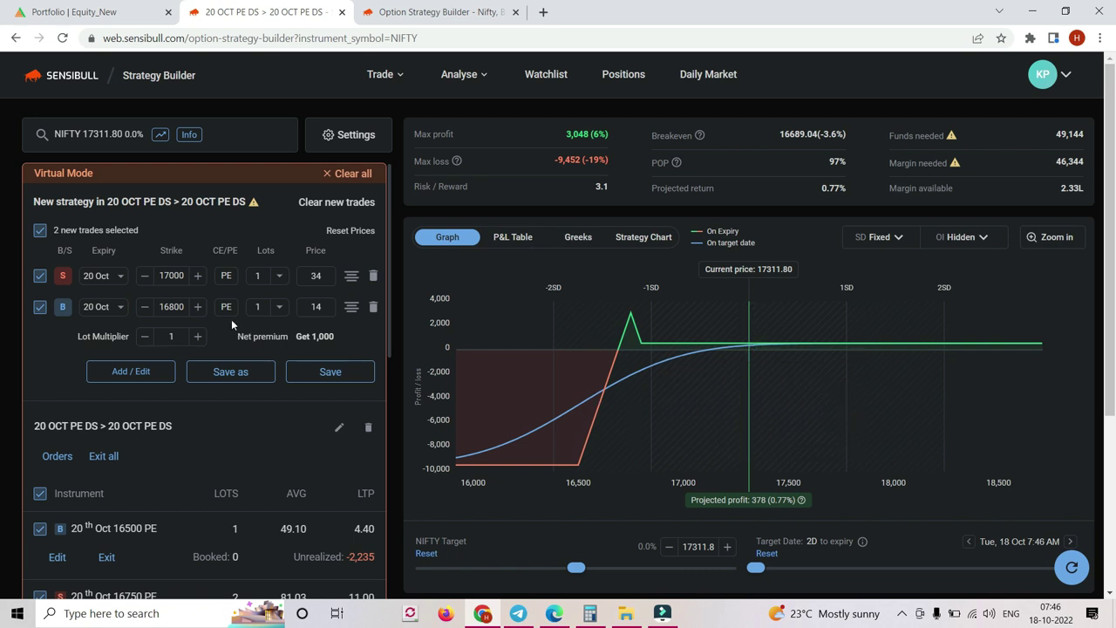
click(144, 307)
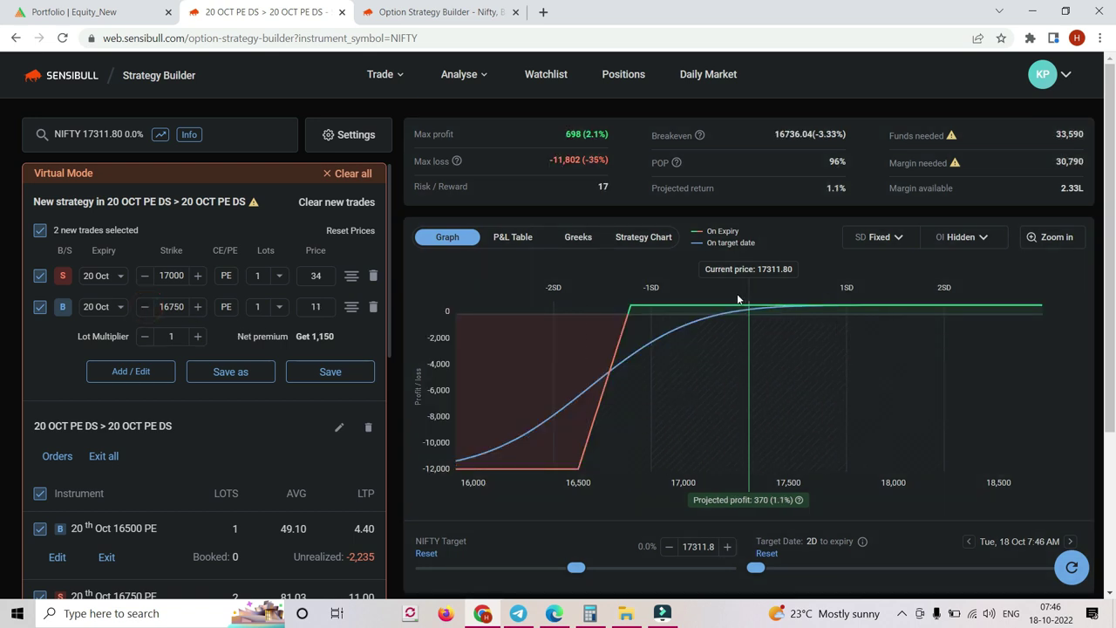
mouse_move(747, 309)
Exclude both new put trades from the 20 OCT PE DS payoff and compare it with the four-leg strategy's graph.
click(436, 13)
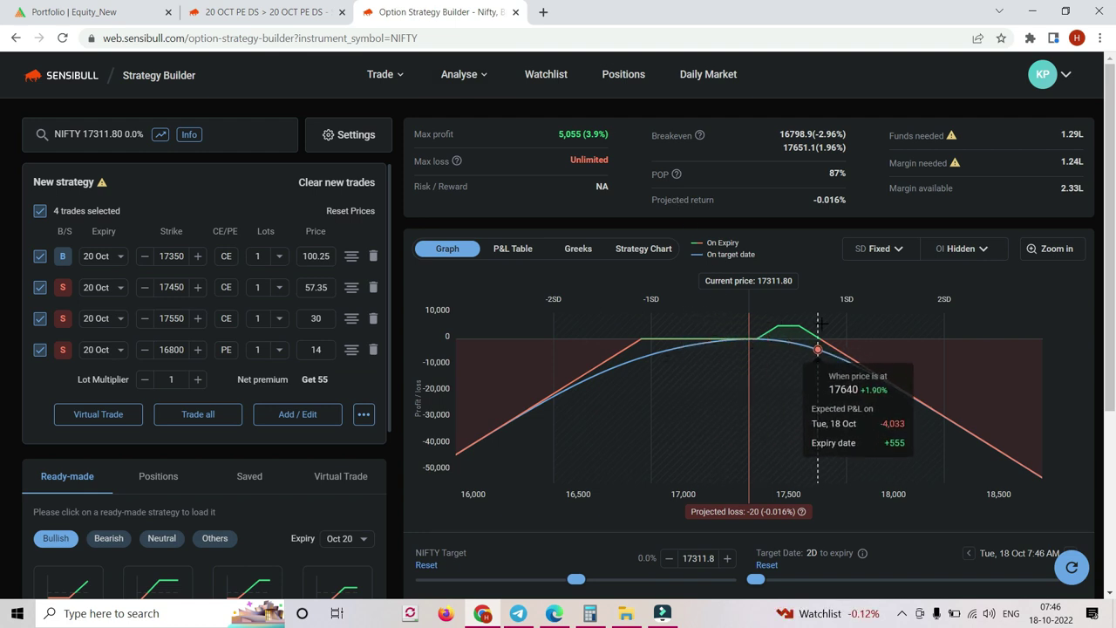
key(ctrl+shift+Tab)
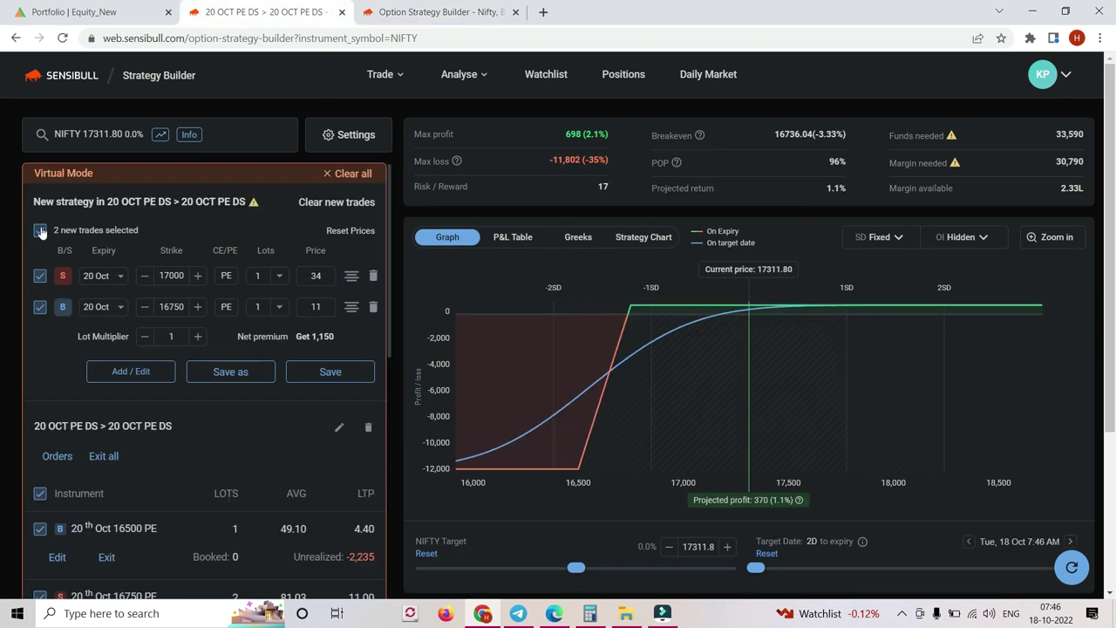
click(40, 230)
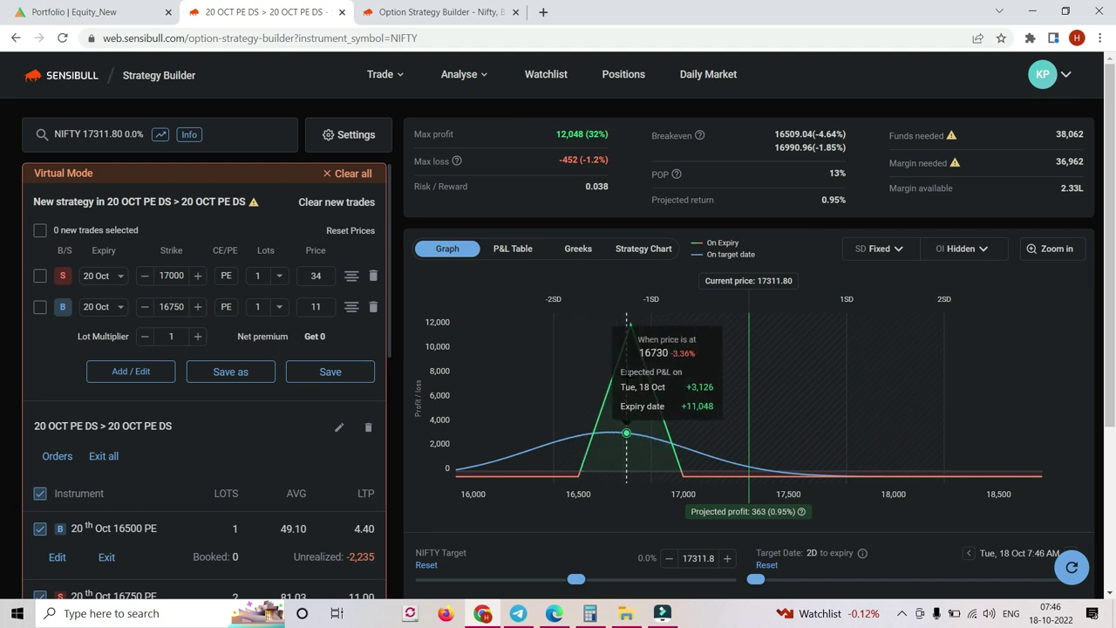
click(427, 13)
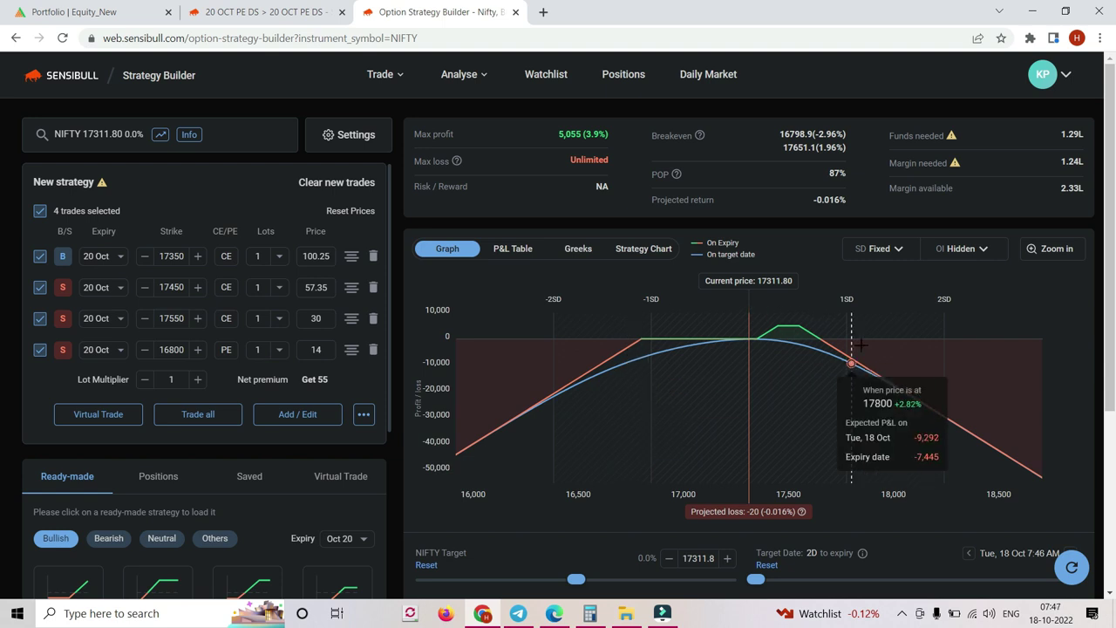
Clear the new put trades from the 20 OCT PE DS strategy and compare its positions and payoff with the four-leg strategy.
click(291, 14)
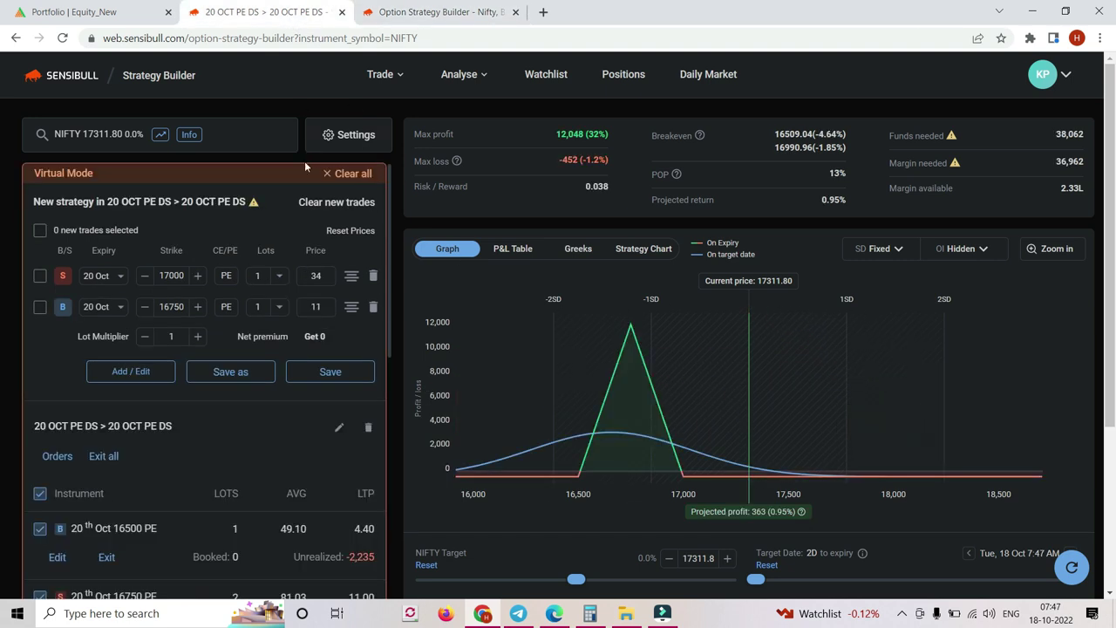
click(331, 209)
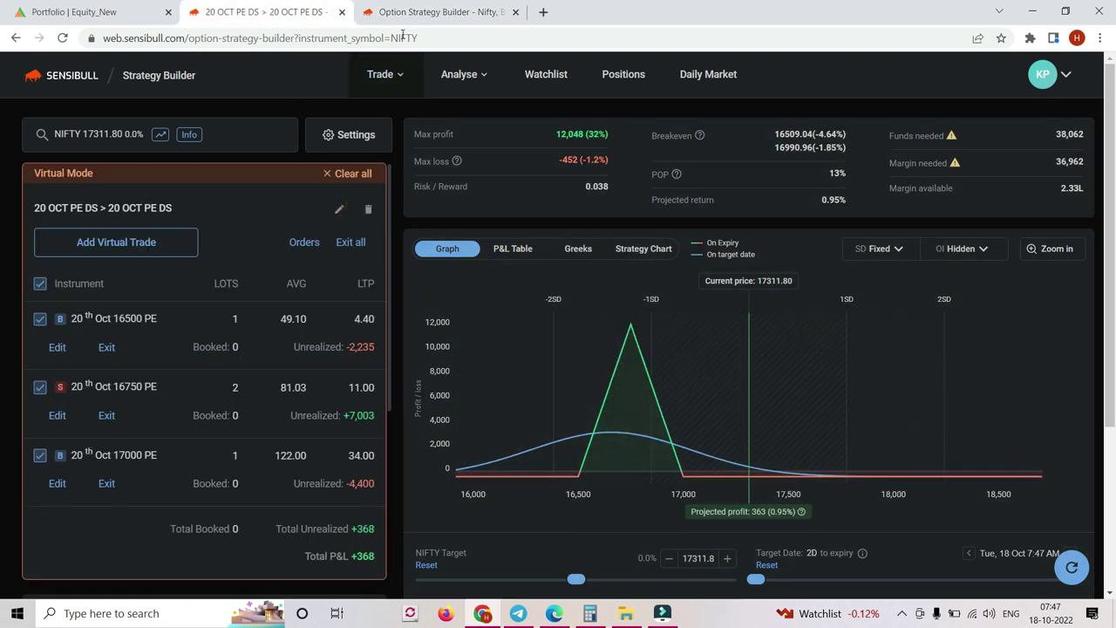
click(418, 12)
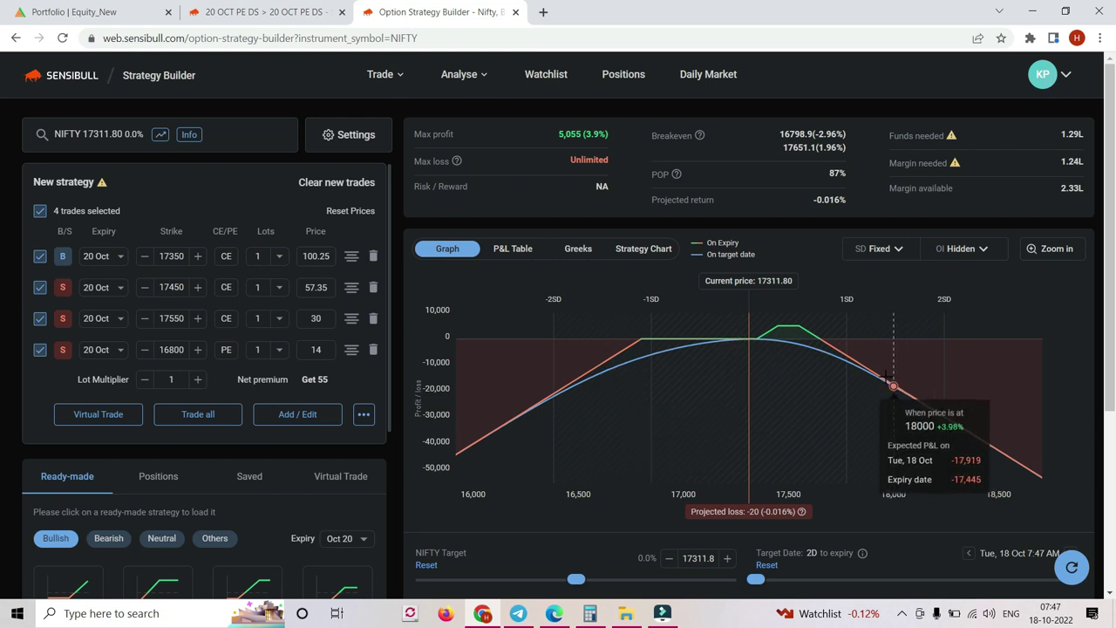
click(283, 14)
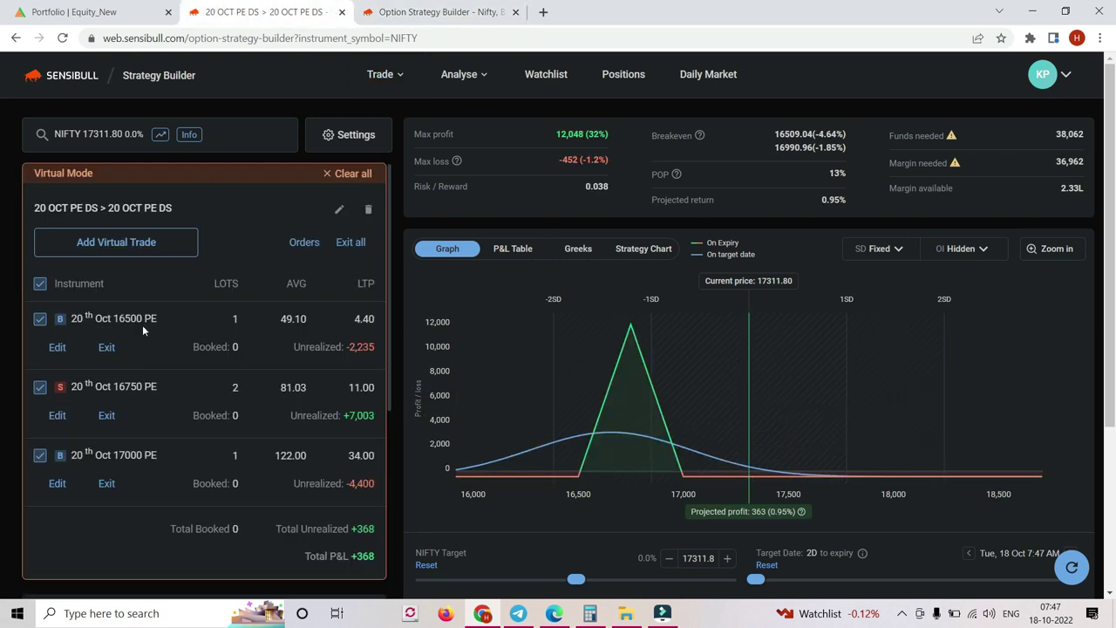
click(427, 12)
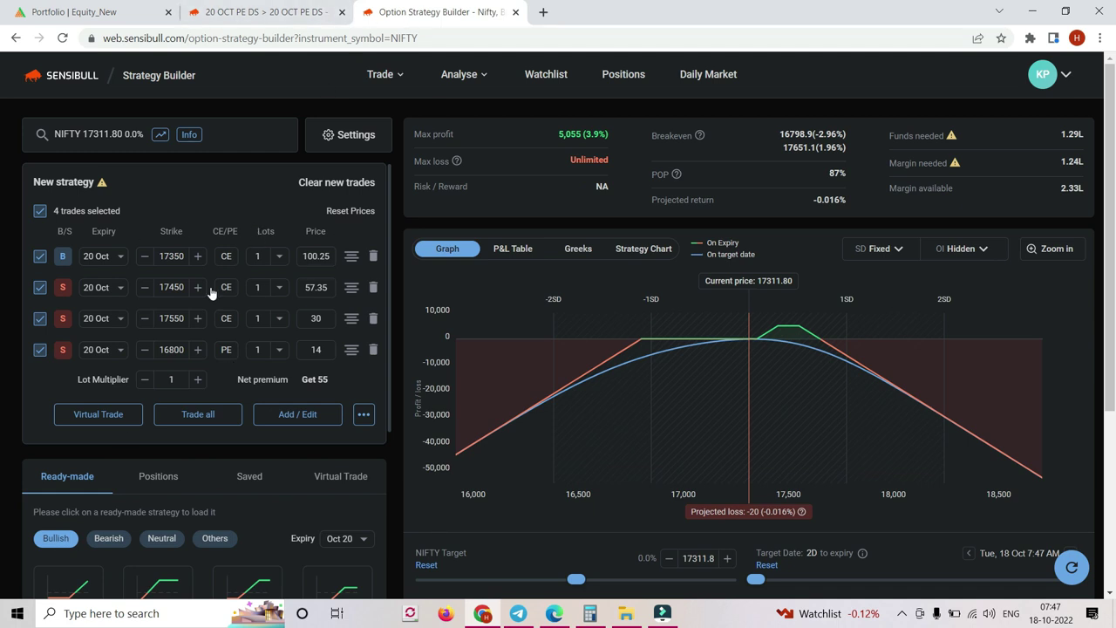
click(267, 12)
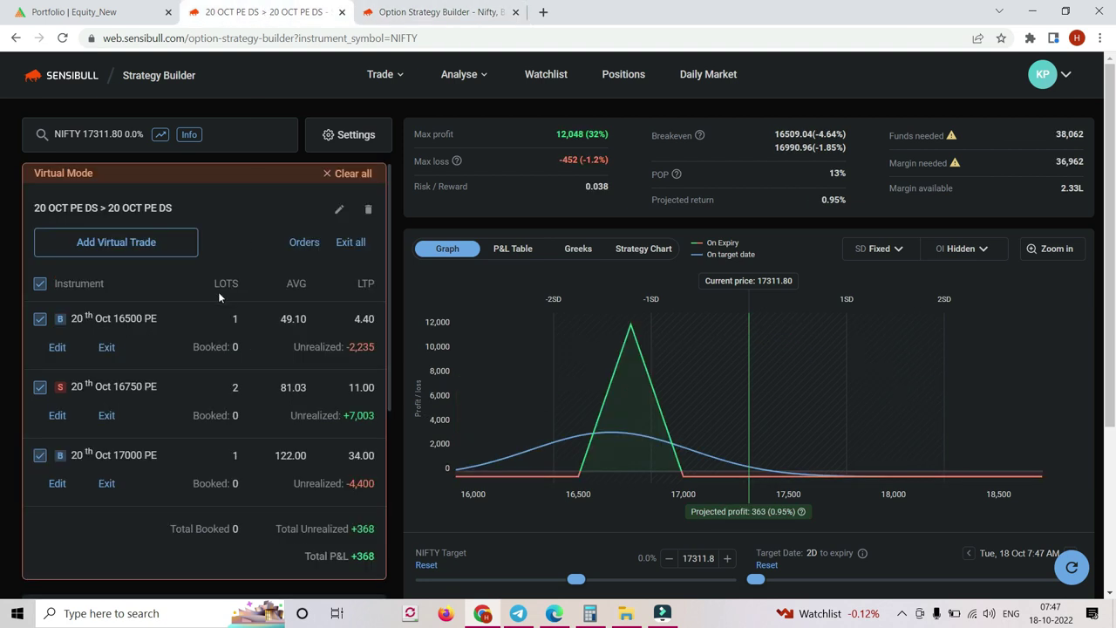
Add virtual 20 Oct call trades to the 20 OCT PE DS strategy, buying one 17350 CE lot and selling one 17450 CE lot.
click(118, 243)
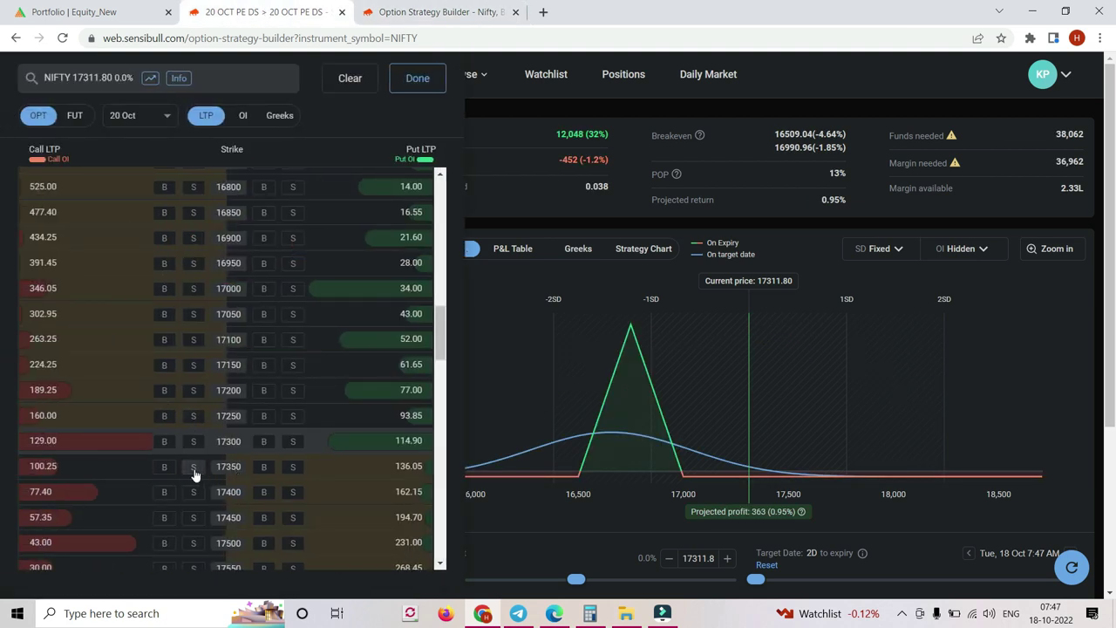
click(194, 471)
scroll(196, 474, down, 1)
click(164, 394)
click(193, 470)
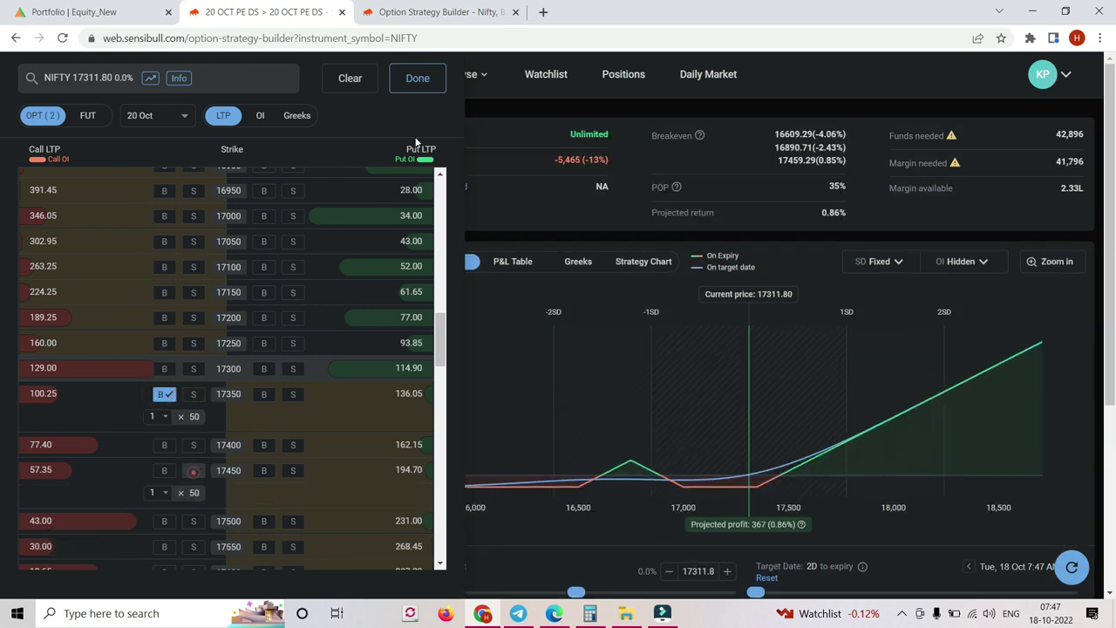
click(417, 78)
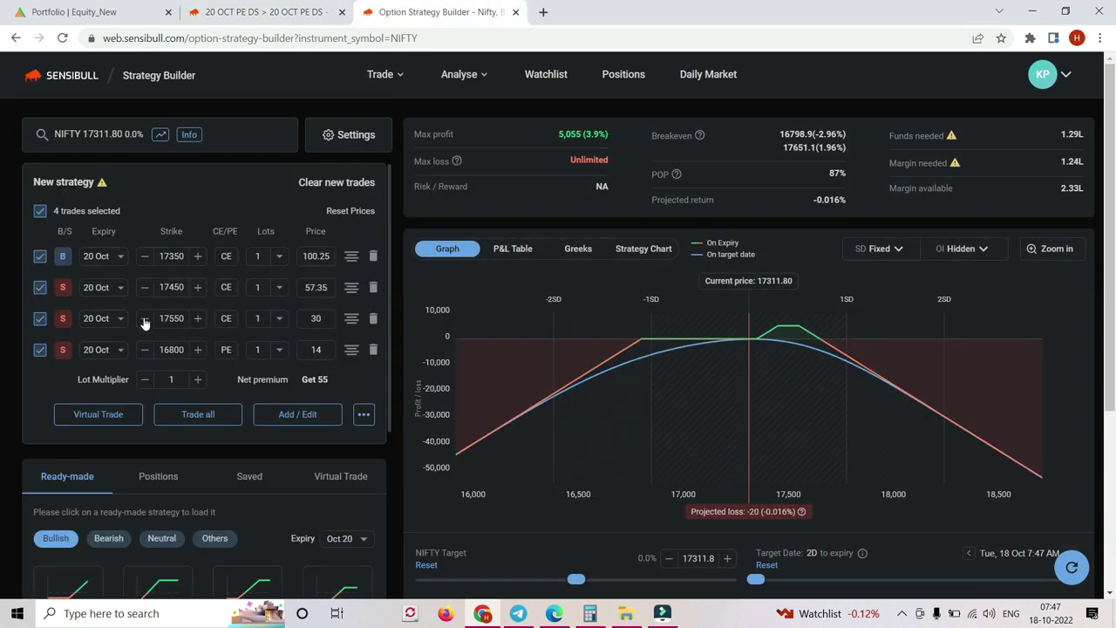
Add one sold 17550 CE lot and one sold 16800 PE lot to the virtual trades in the 20 OCT PE DS strategy.
click(262, 12)
scroll(213, 341, down, 3)
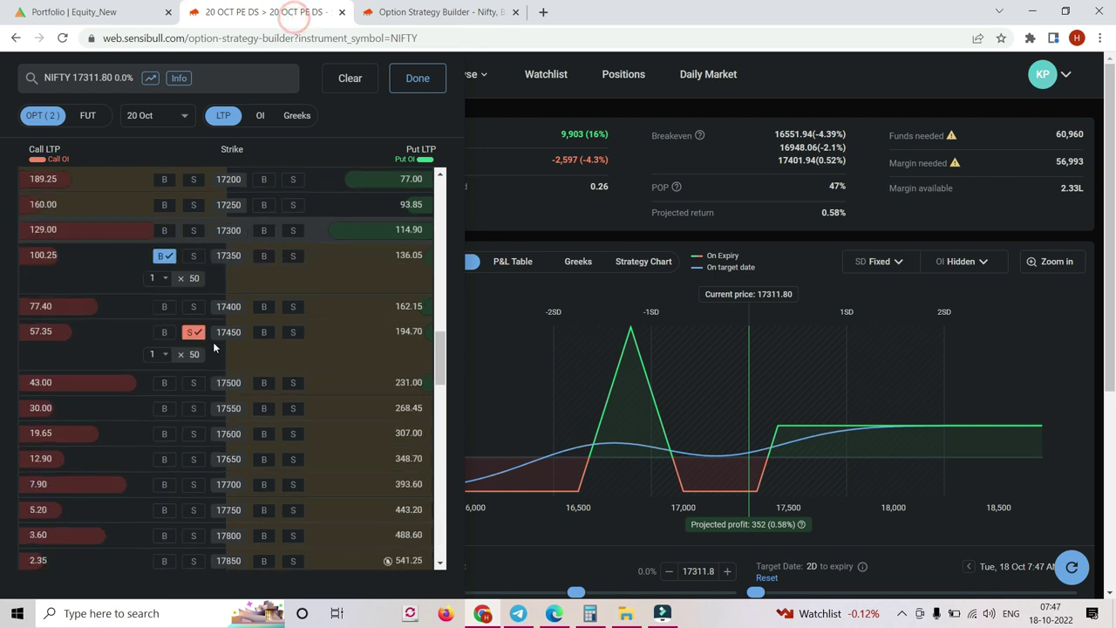
click(193, 401)
scroll(279, 364, up, 3)
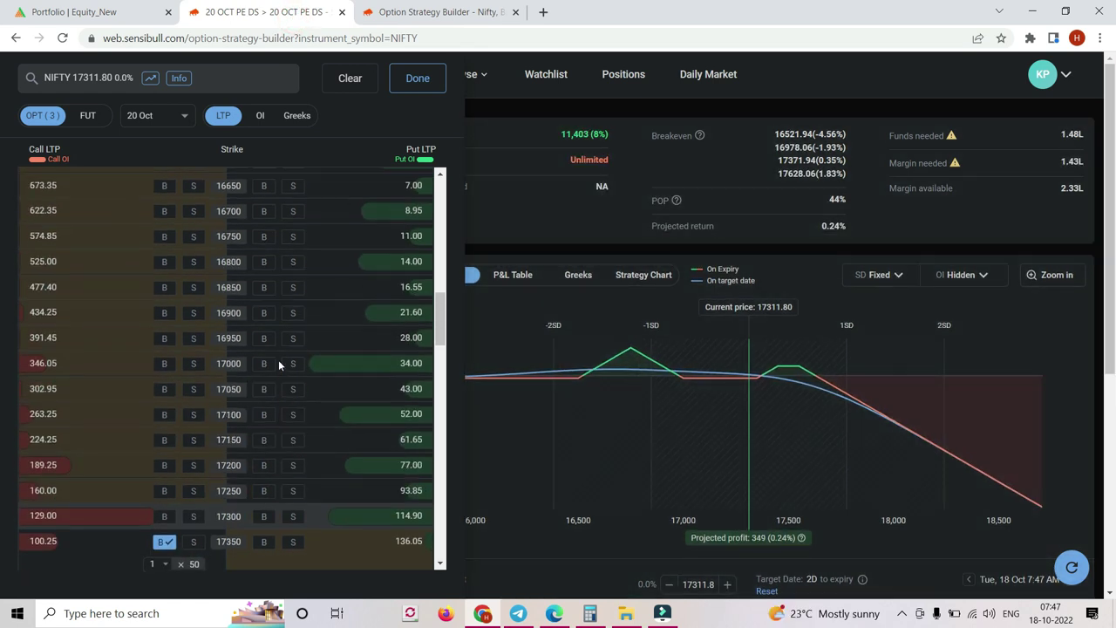
scroll(279, 364, up, 1)
click(294, 334)
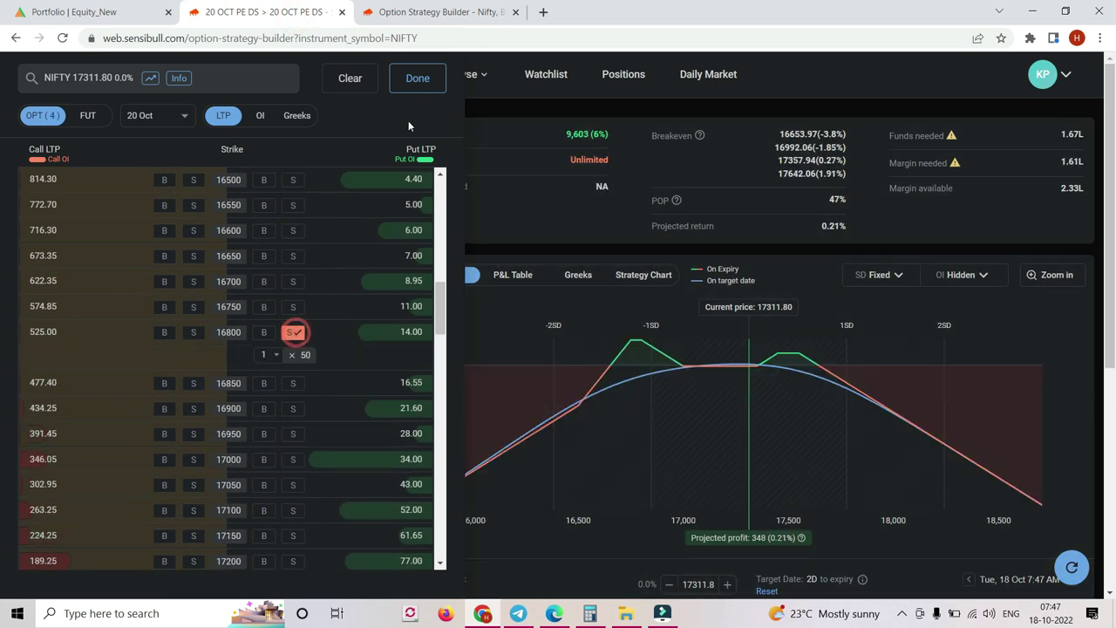
click(417, 77)
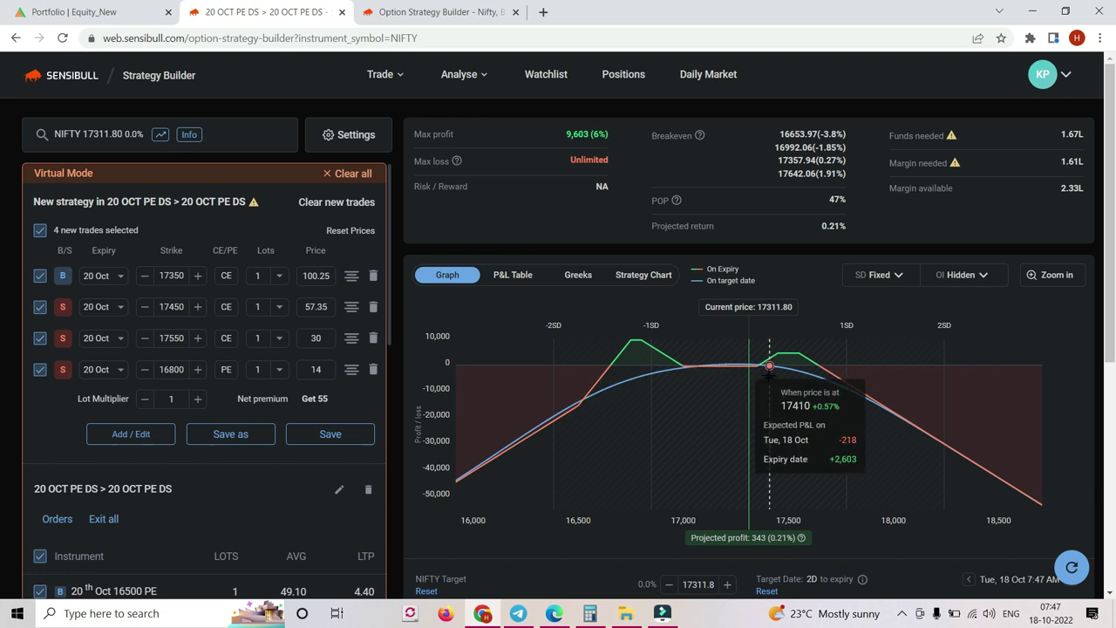
Compare the 20 OCT PE DS payoff with and without the four new trades against the standalone contra strategy's graph.
key(ctrl+Tab)
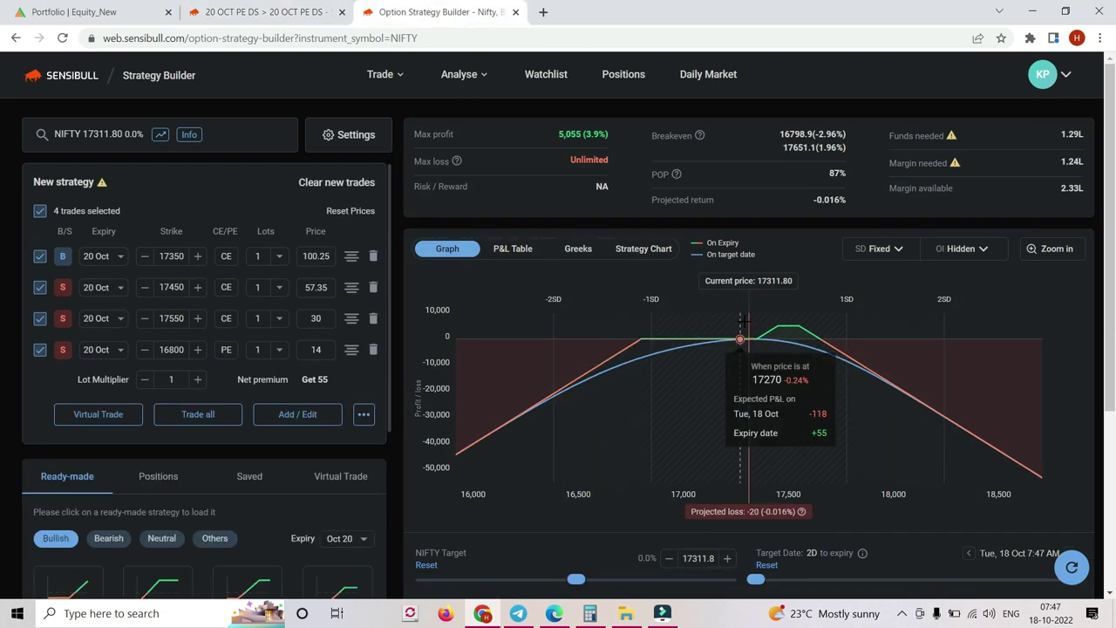
click(285, 18)
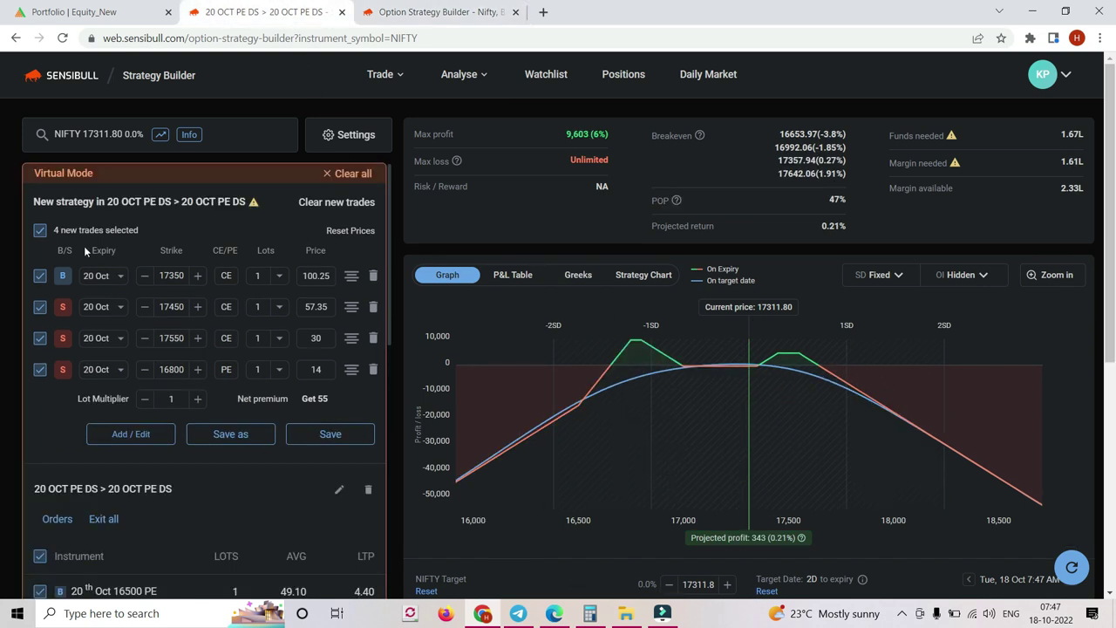
click(40, 230)
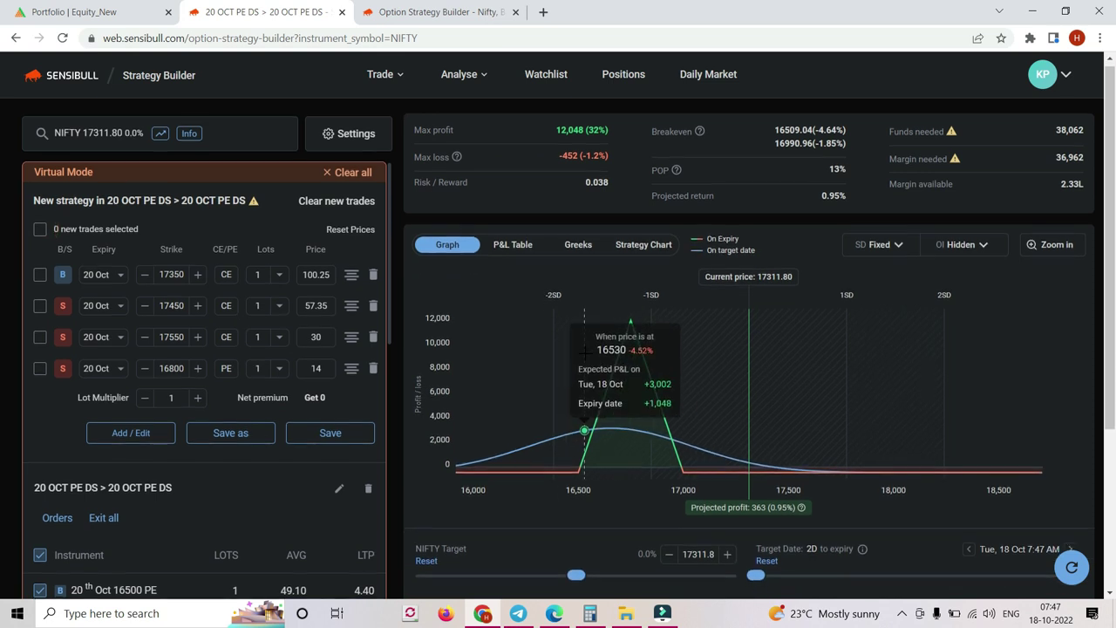
scroll(584, 351, down, 1)
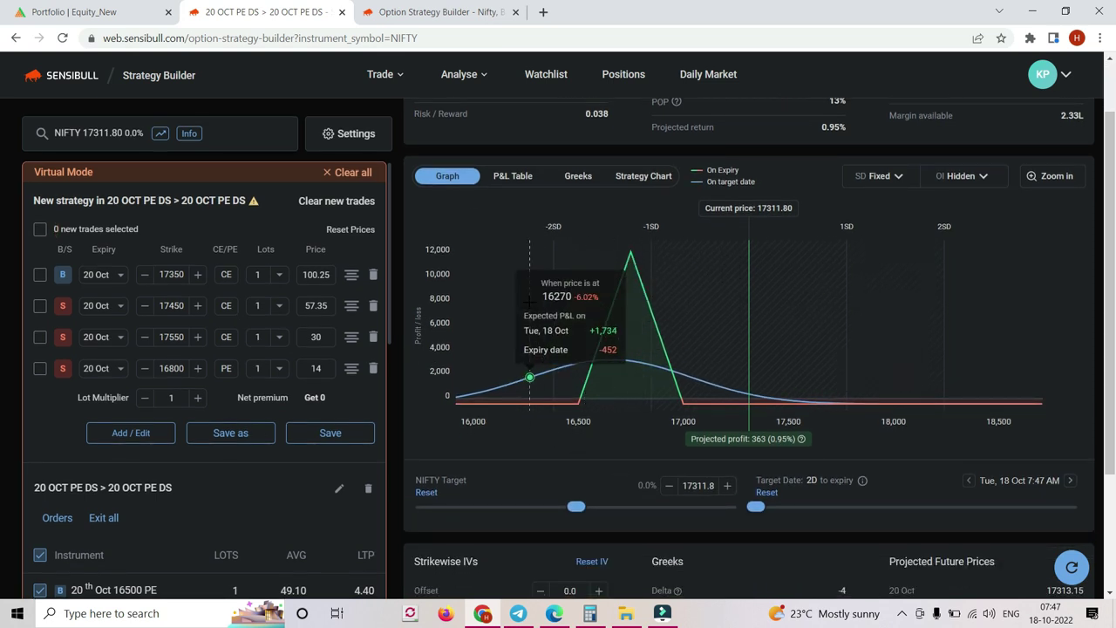
click(435, 12)
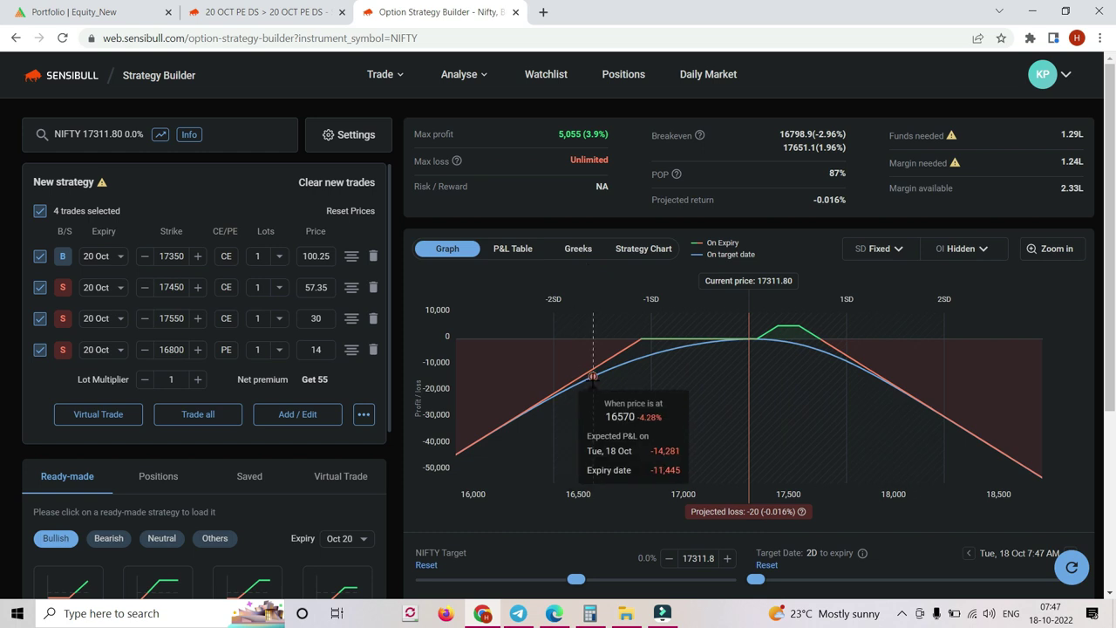
click(261, 12)
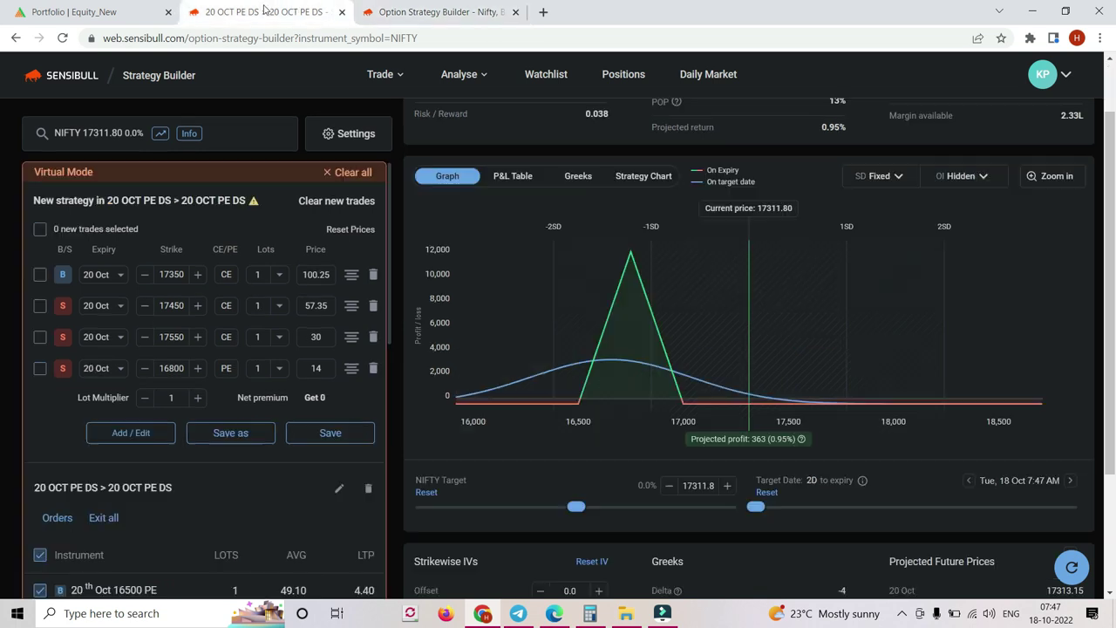
click(39, 228)
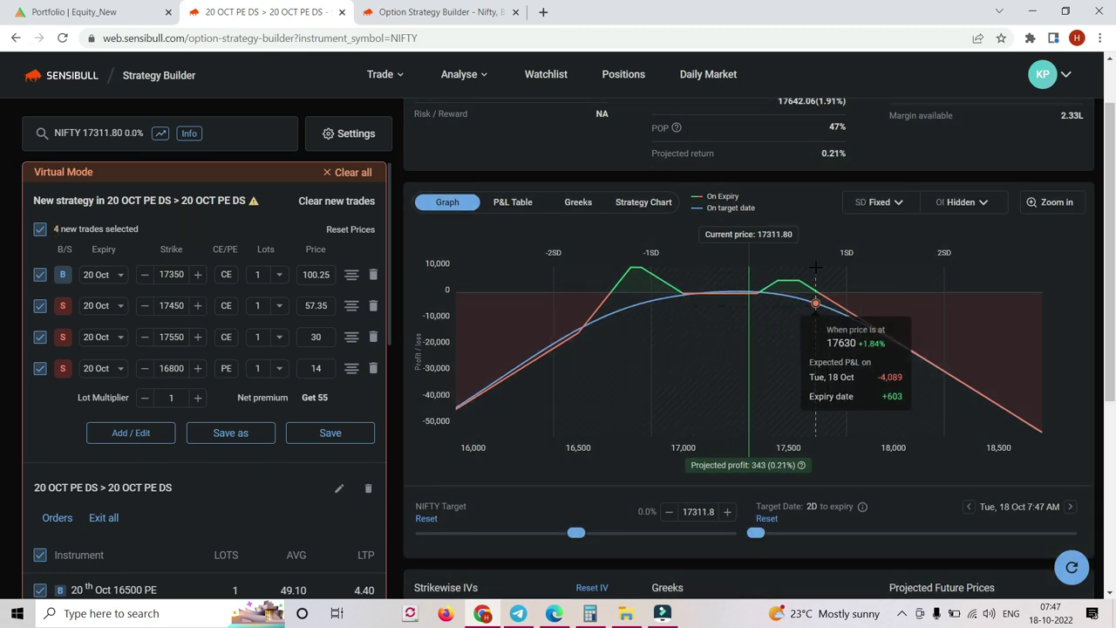
Try a 17500 strike for the 17550 sold call in the standalone contra strategy, and set that strike to 17400.
click(431, 12)
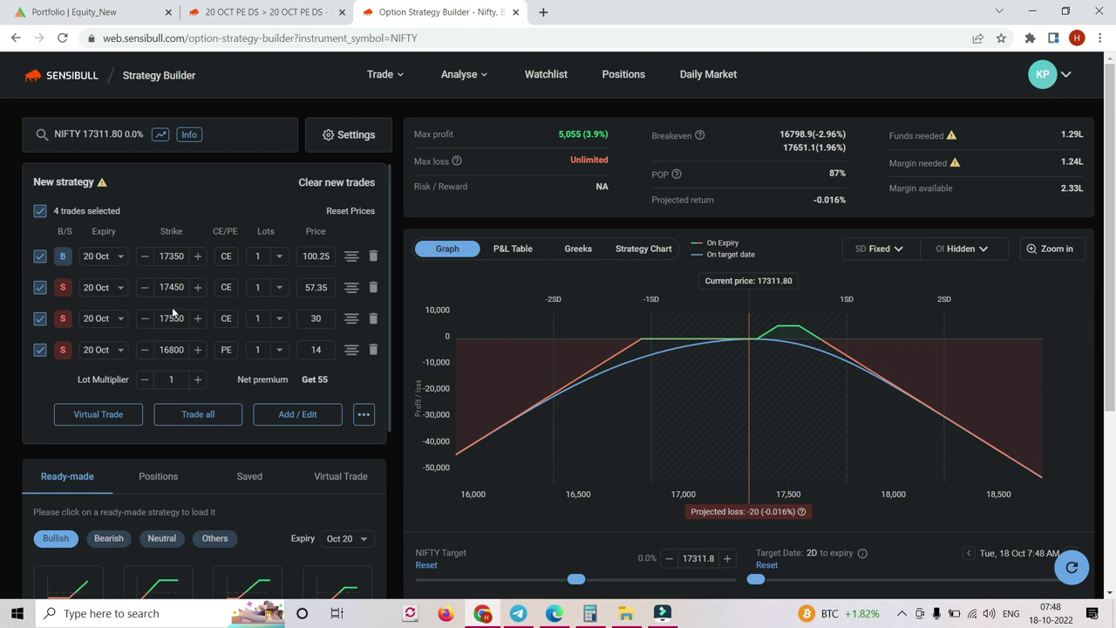
click(145, 318)
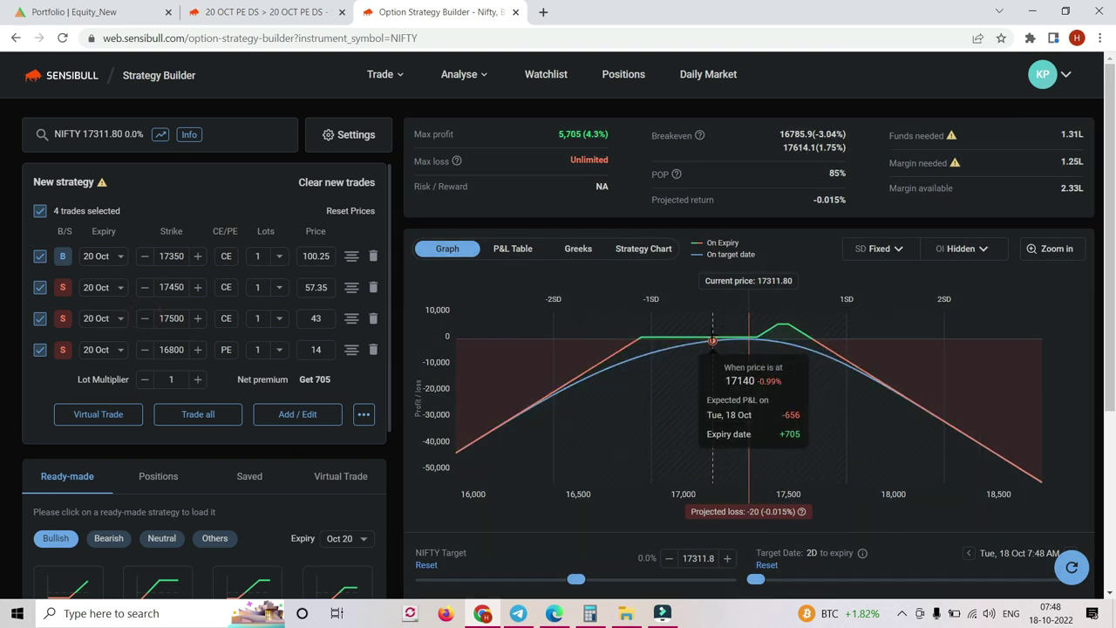
click(199, 318)
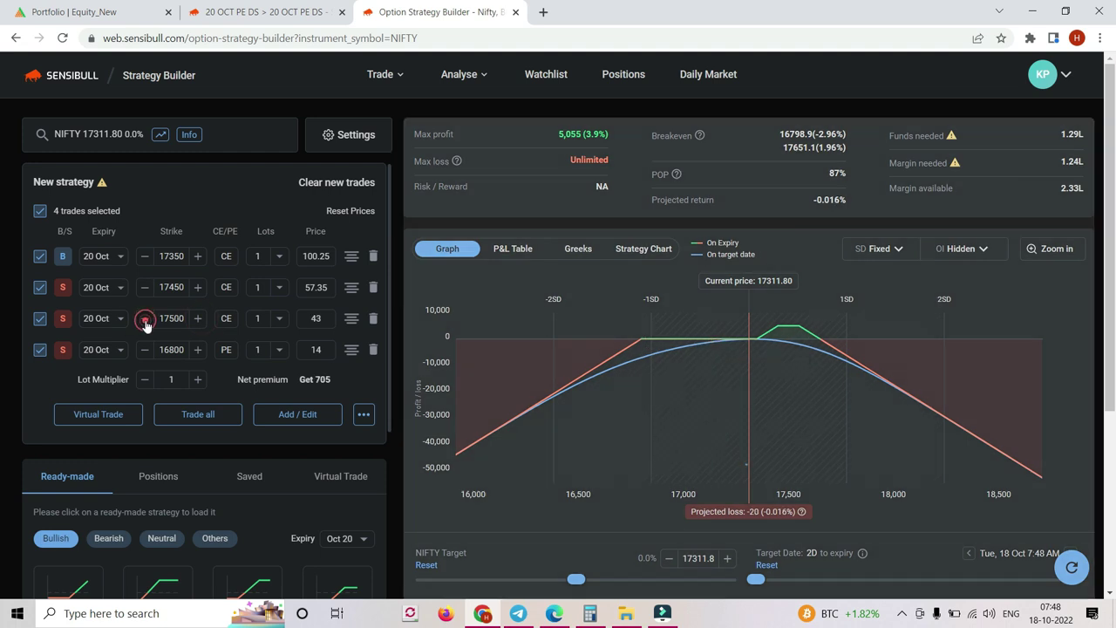
click(144, 320)
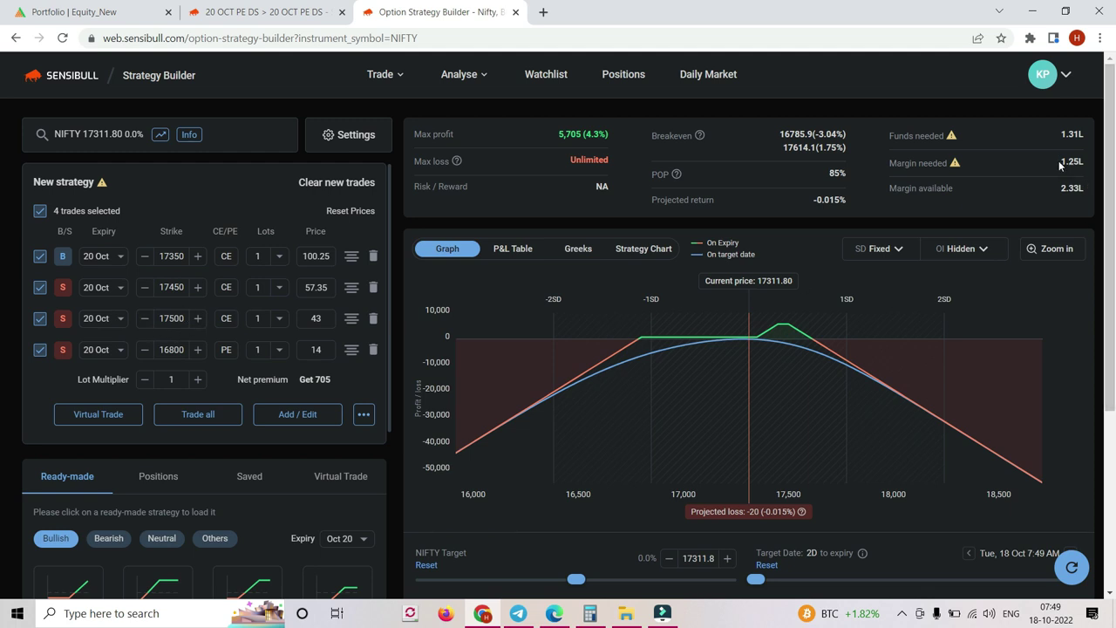
mouse_move(717, 340)
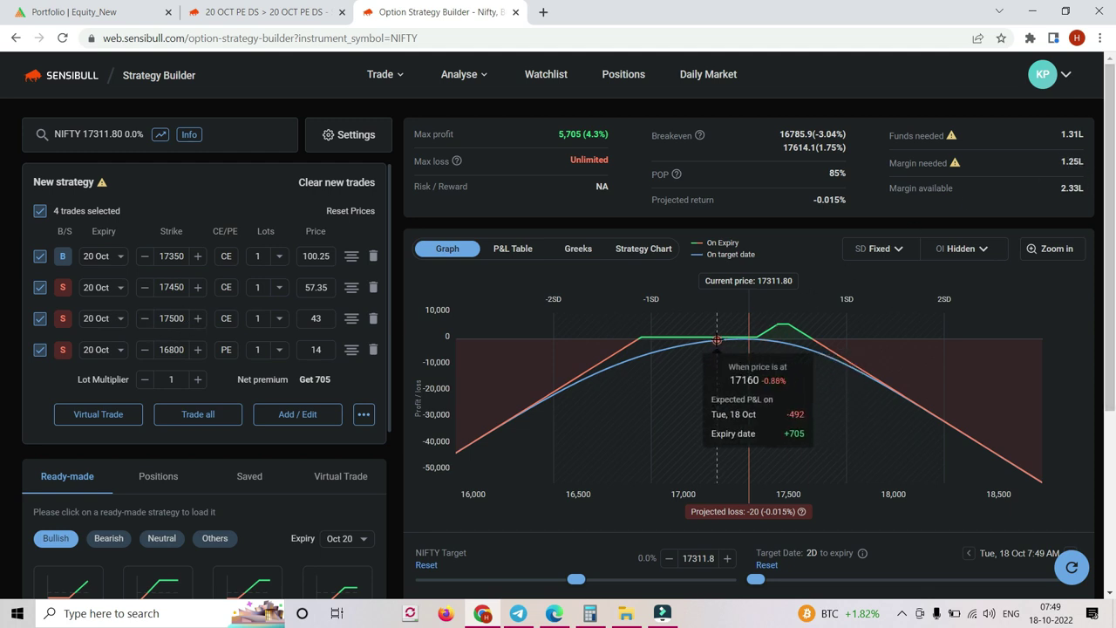
click(145, 319)
click(145, 319)
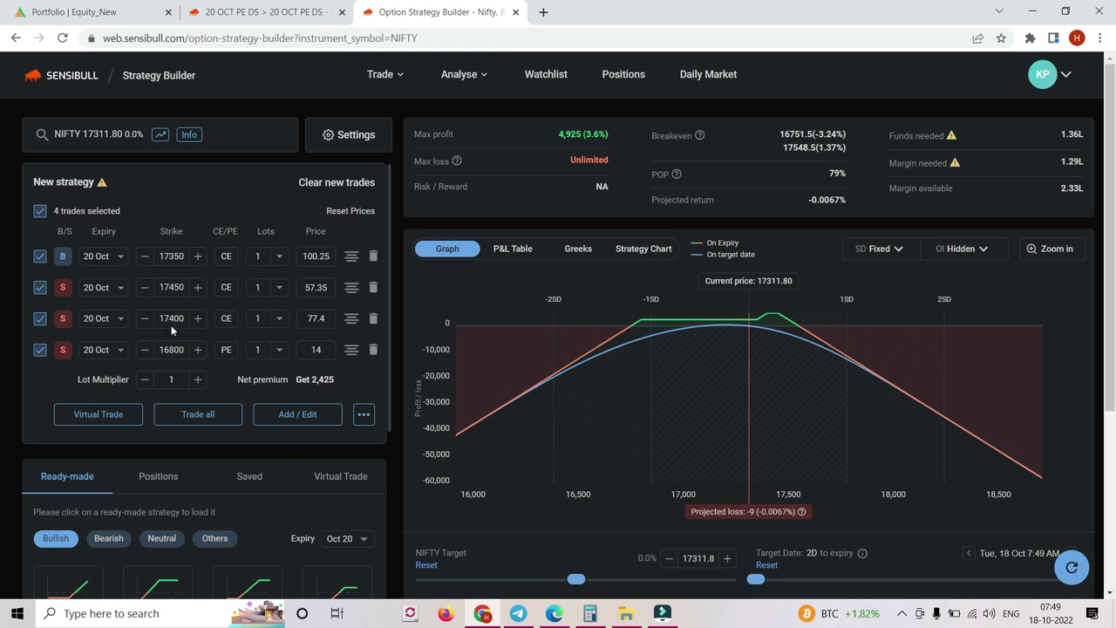
Exclude the 17400 sold call from the payoff and set the 17450 sold call to 2 lots.
click(45, 320)
click(281, 288)
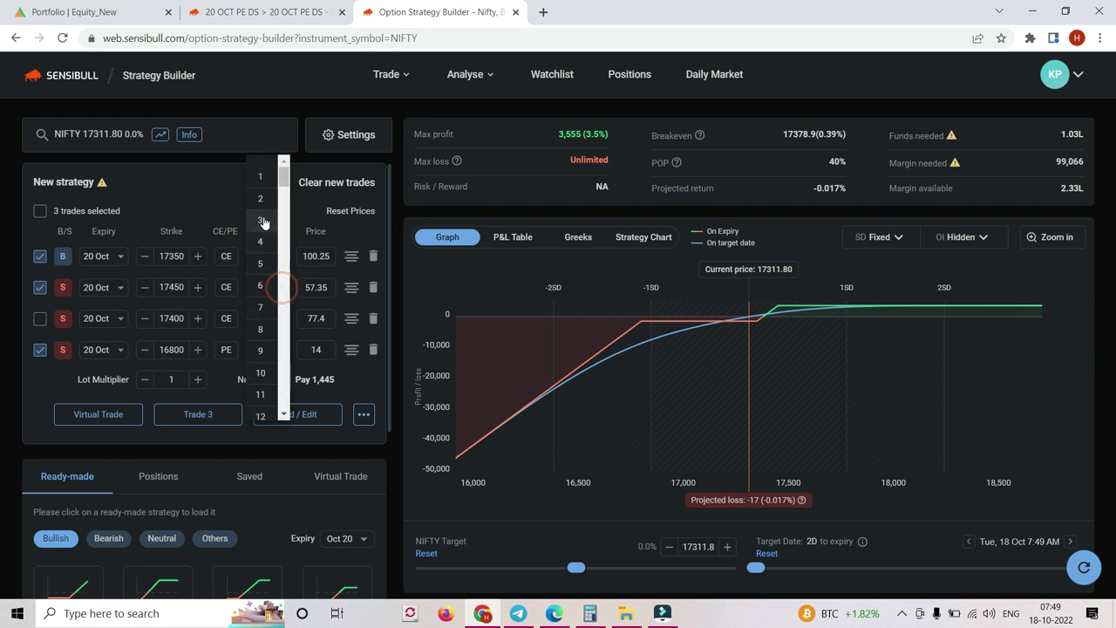
click(261, 200)
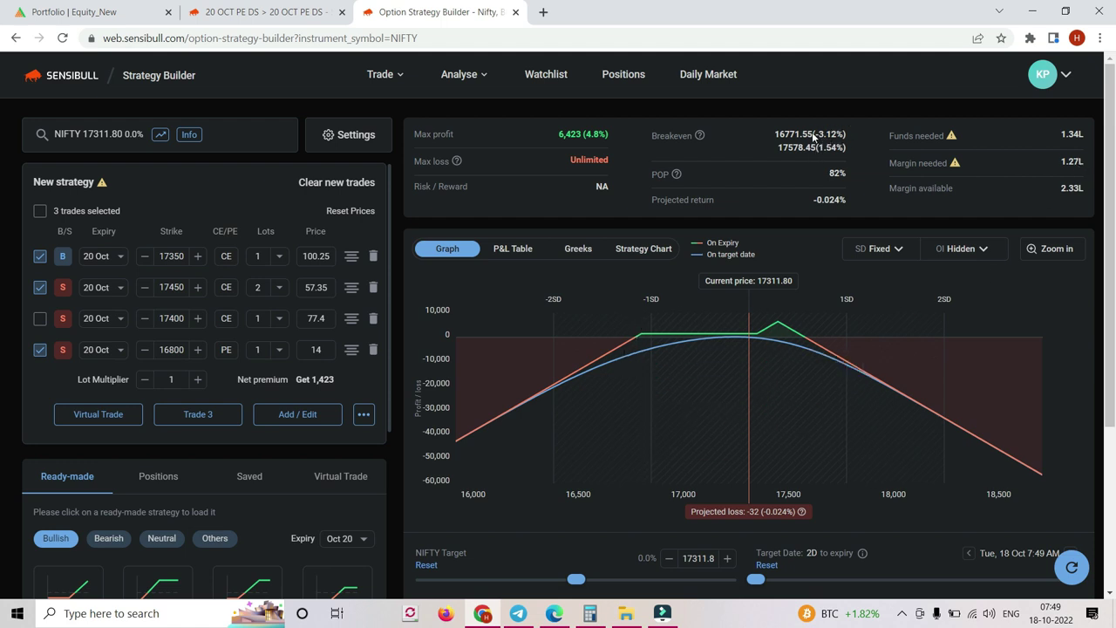
Try a price of 45 for the 17450 sold call and reset the strategy's prices after checking the payoff.
double_click(306, 287)
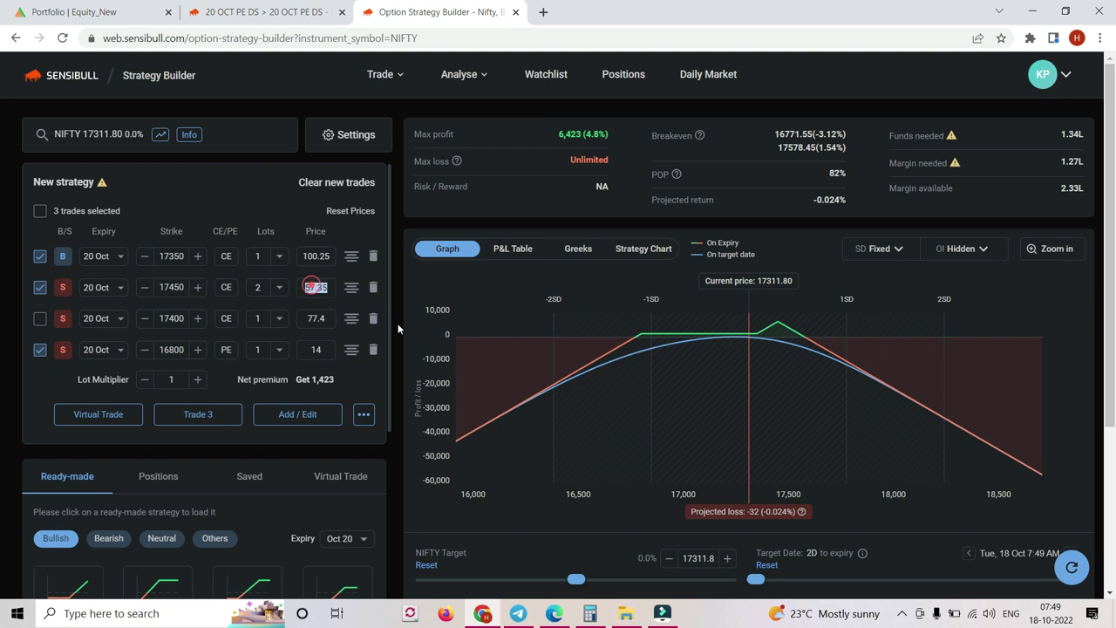
text(45)
click(277, 68)
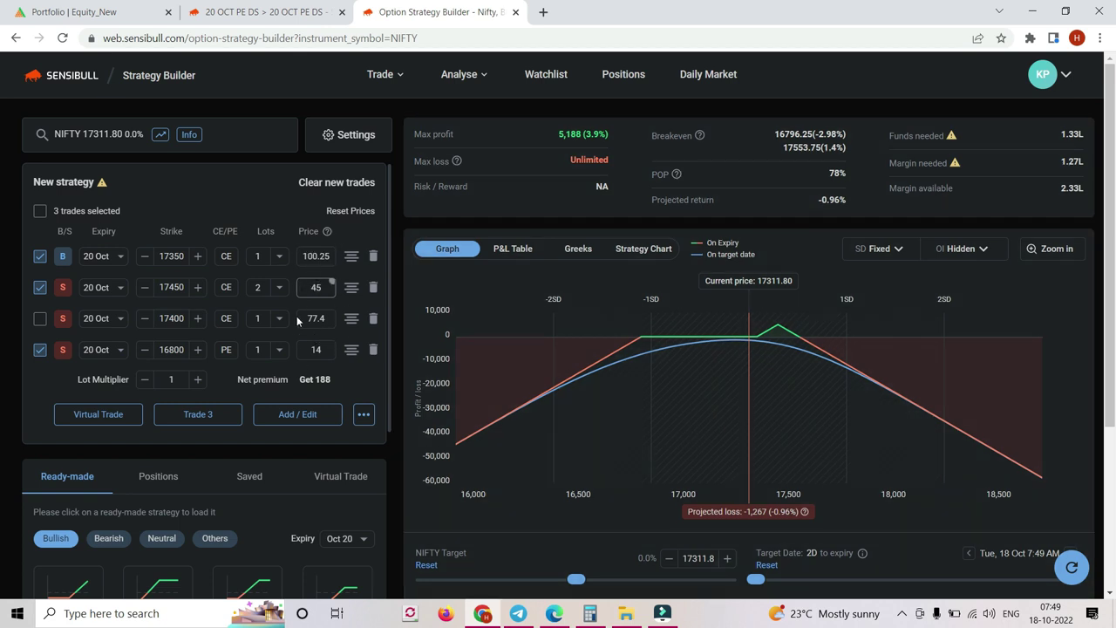
click(353, 212)
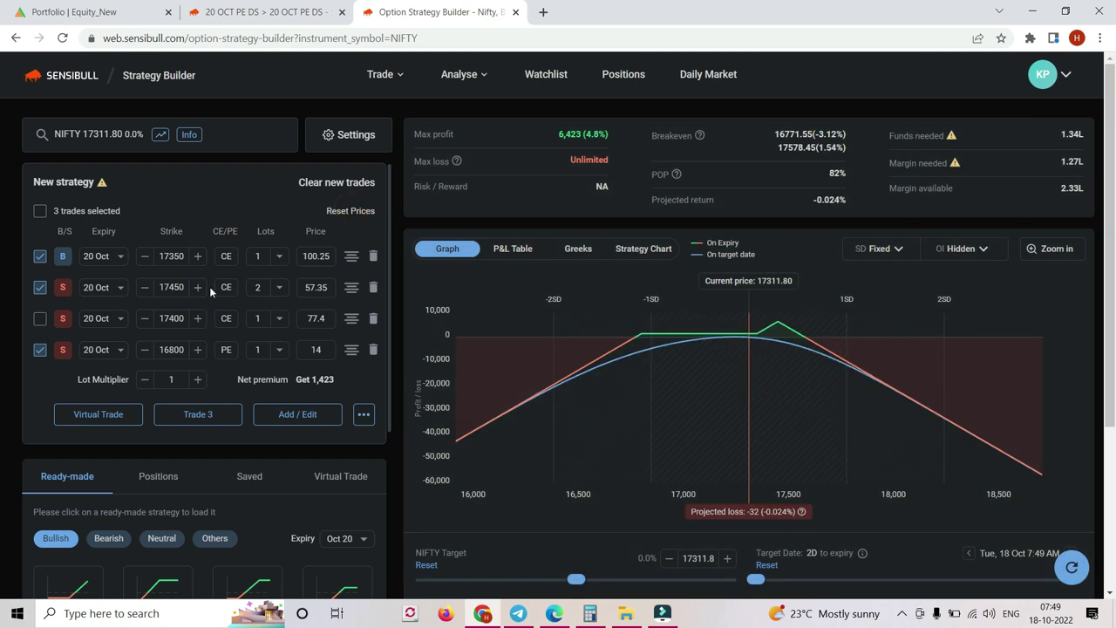
Try a 17300 strike for the two-lot sold call, check the payoff, and restore the strike to 17450.
click(144, 288)
click(144, 287)
click(144, 288)
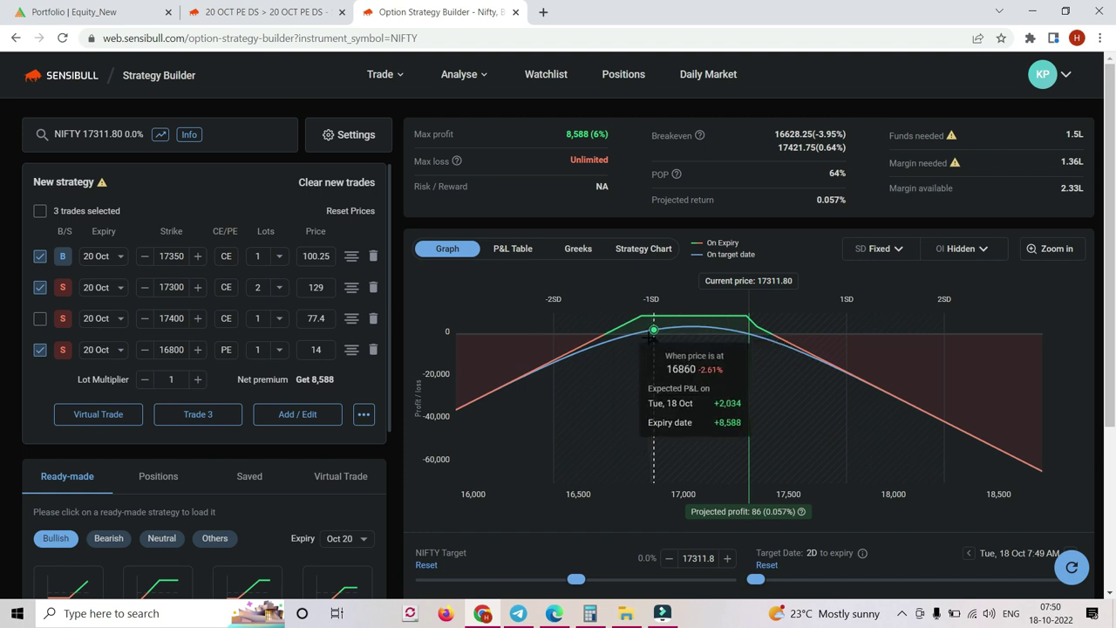
click(197, 286)
click(198, 287)
click(198, 287)
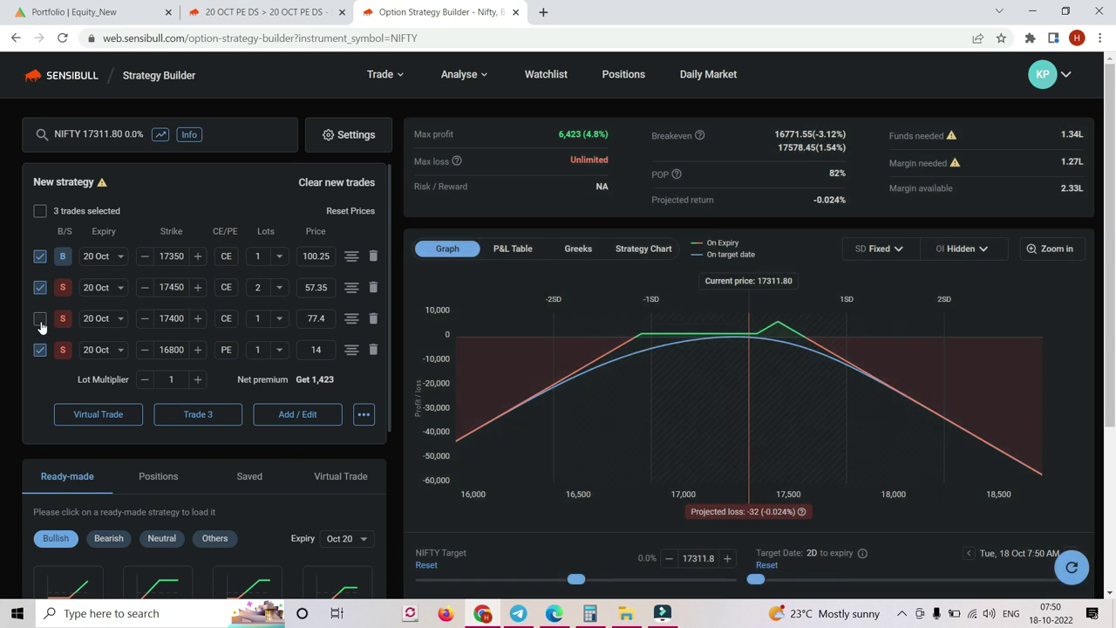
Include the 17400 sold call in the payoff again and set the 17450 sold call to 1 lot.
click(40, 319)
click(280, 287)
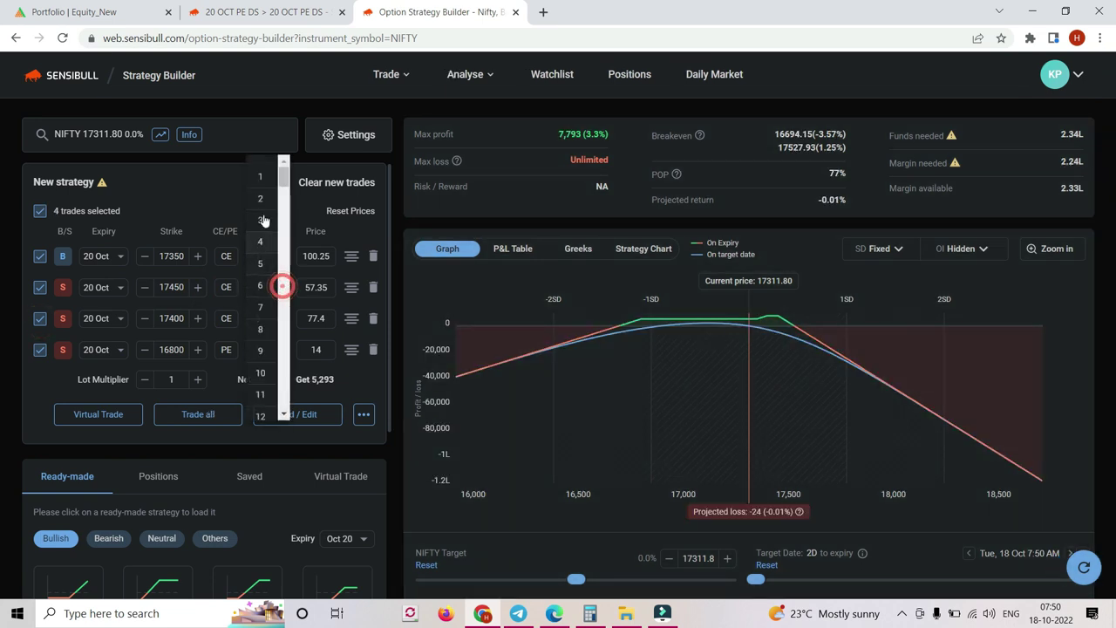
click(263, 183)
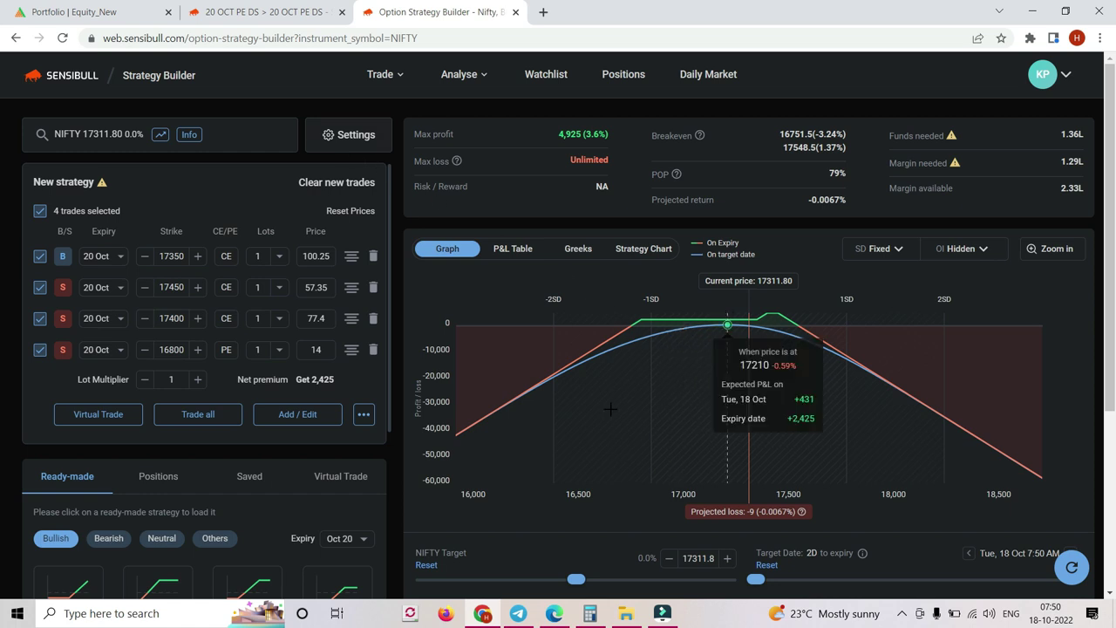
Switch to Edge to view the contra #2 thumbnail in Canva, and return to Sensibull in Chrome.
mouse_move(558, 616)
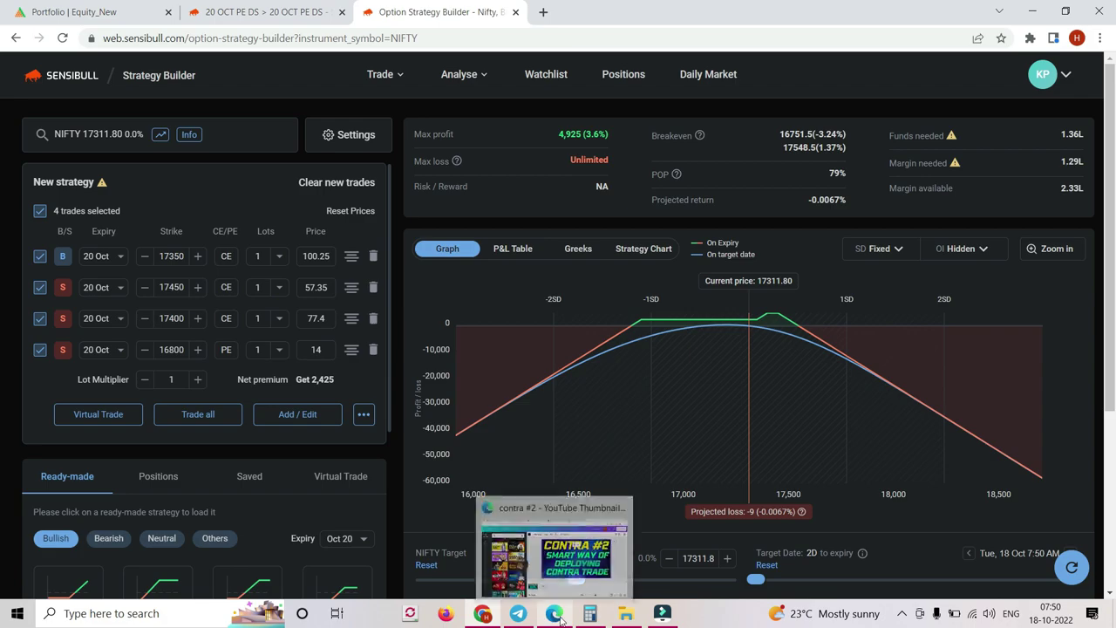
click(565, 582)
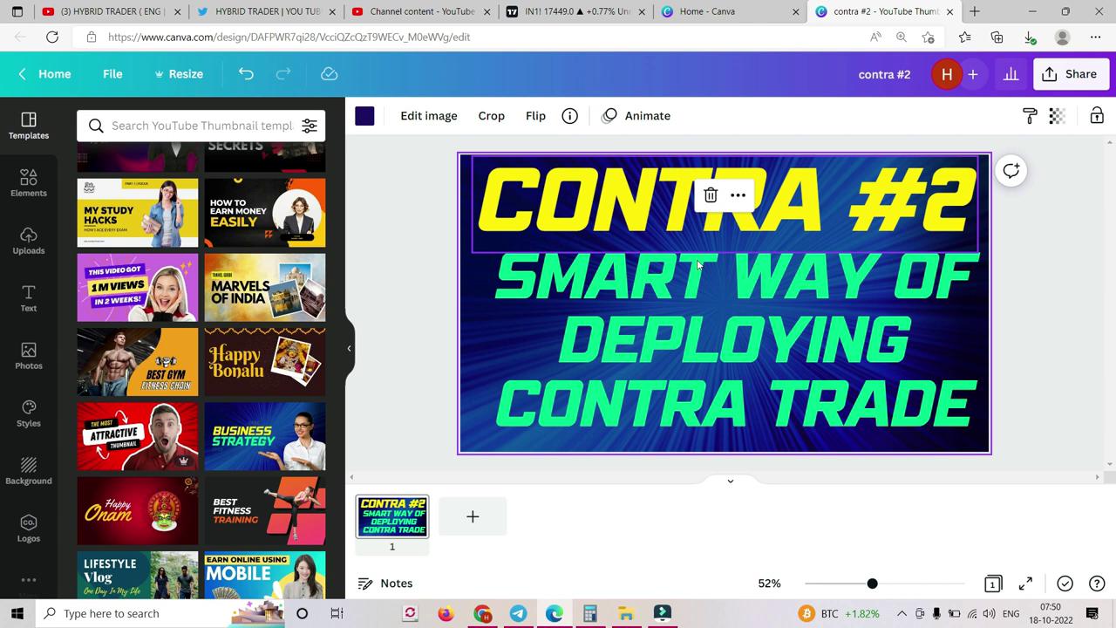
click(484, 615)
In the strategy combined with 20 OCT PE DS, lower the 17550 sold call's strike to 17500 and check the payoff and breakevens.
key(ctrl+shift+Tab)
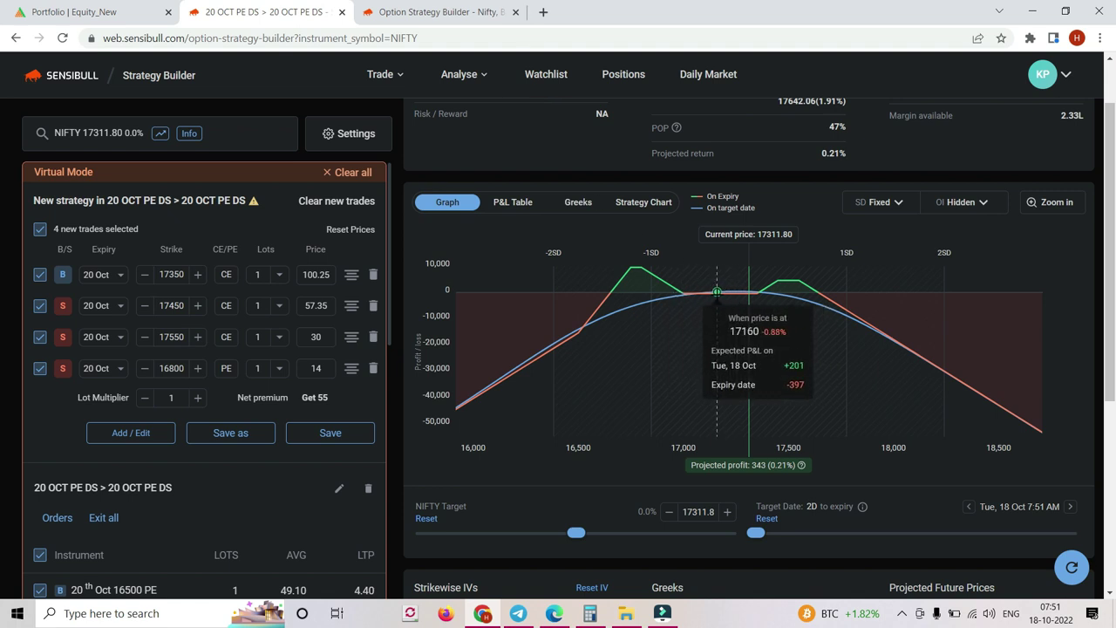
scroll(229, 319, down, 3)
scroll(228, 349, up, 3)
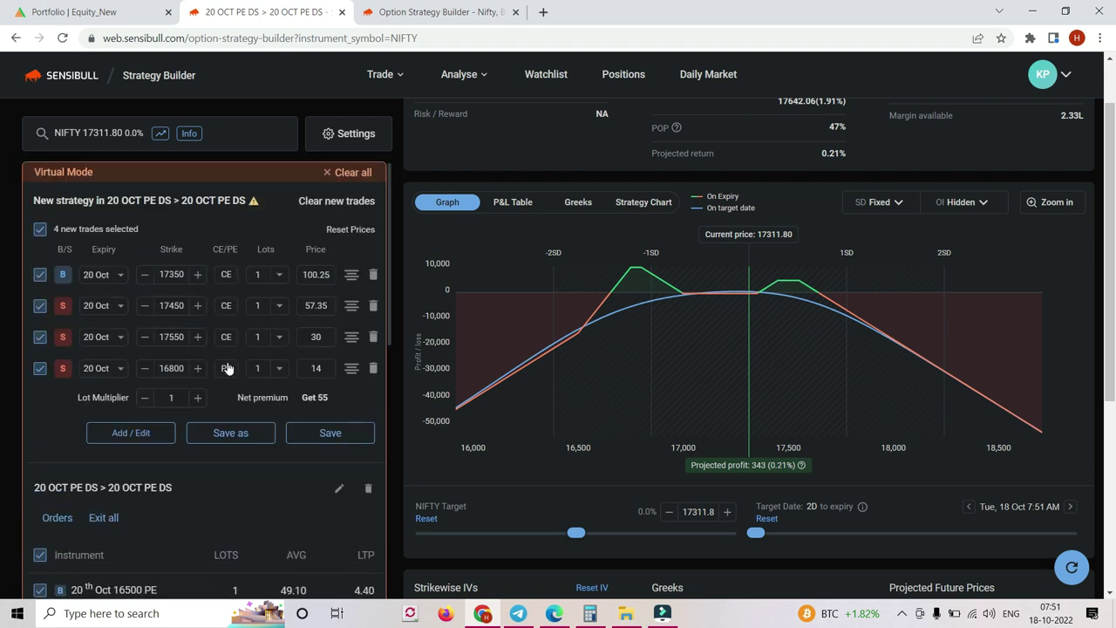
click(145, 340)
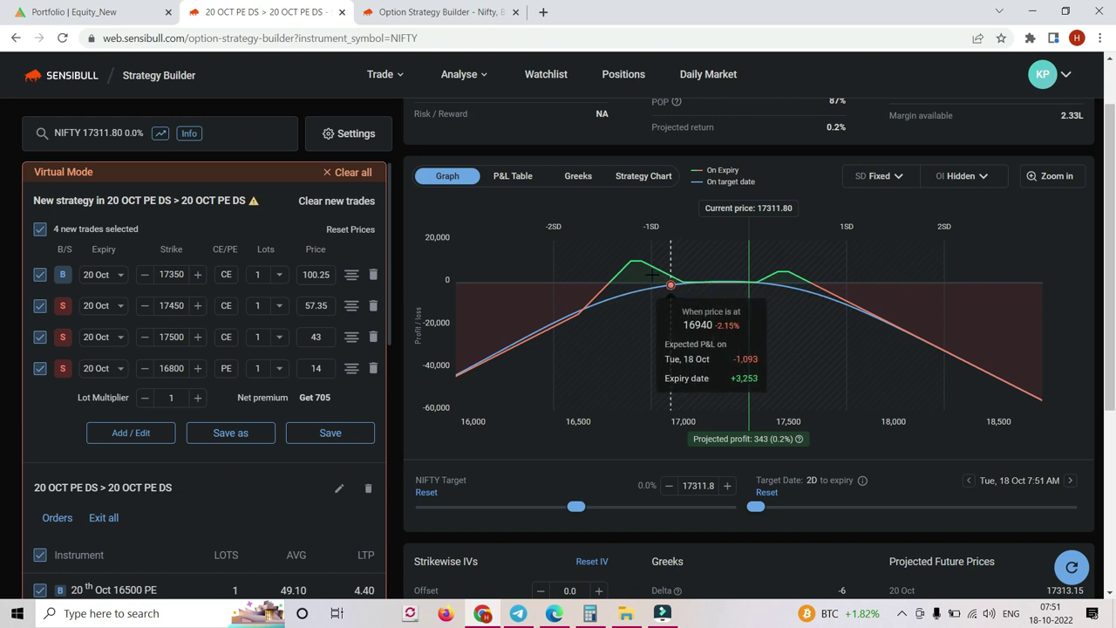
scroll(567, 210, up, 1)
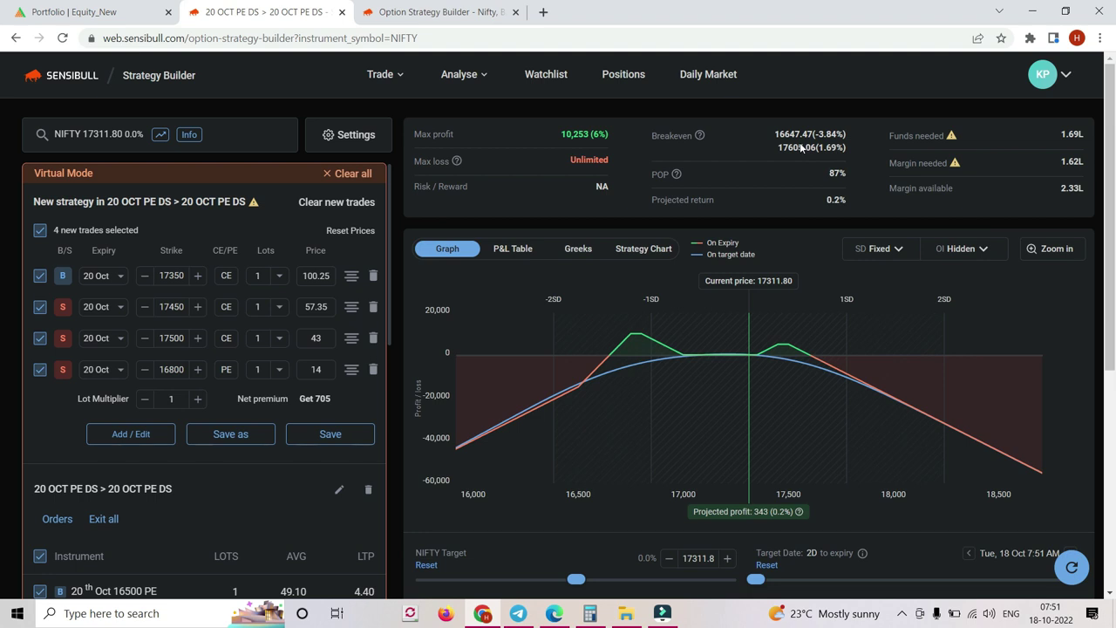
In the standalone strategy, raise the 17450 sold call's strike to 17500 and the 17400 sold call's strike to 17550.
click(436, 13)
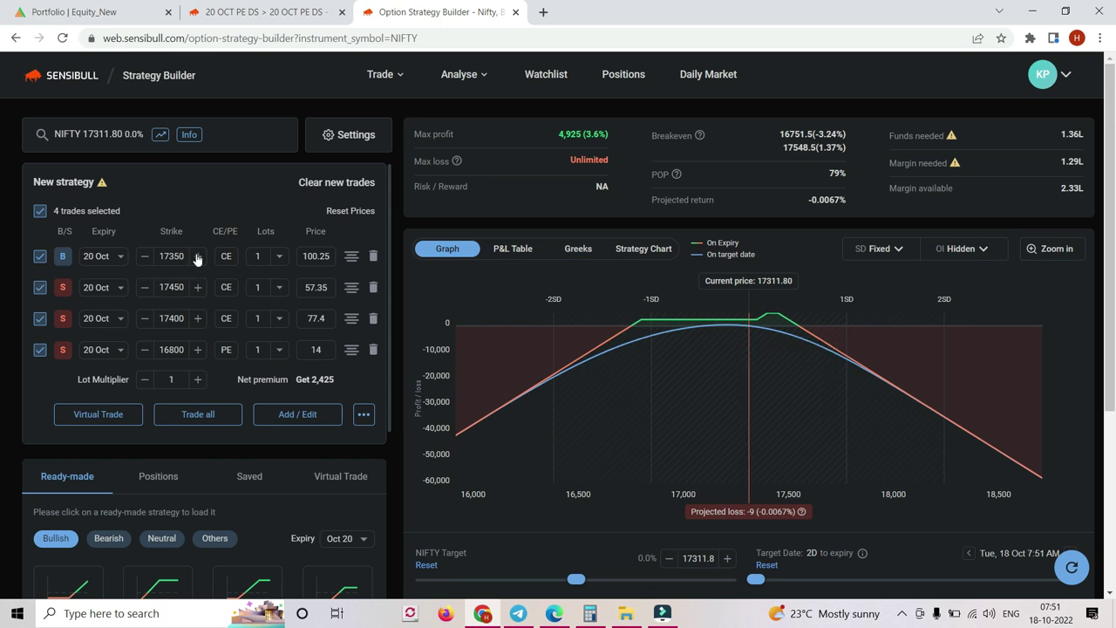
click(197, 287)
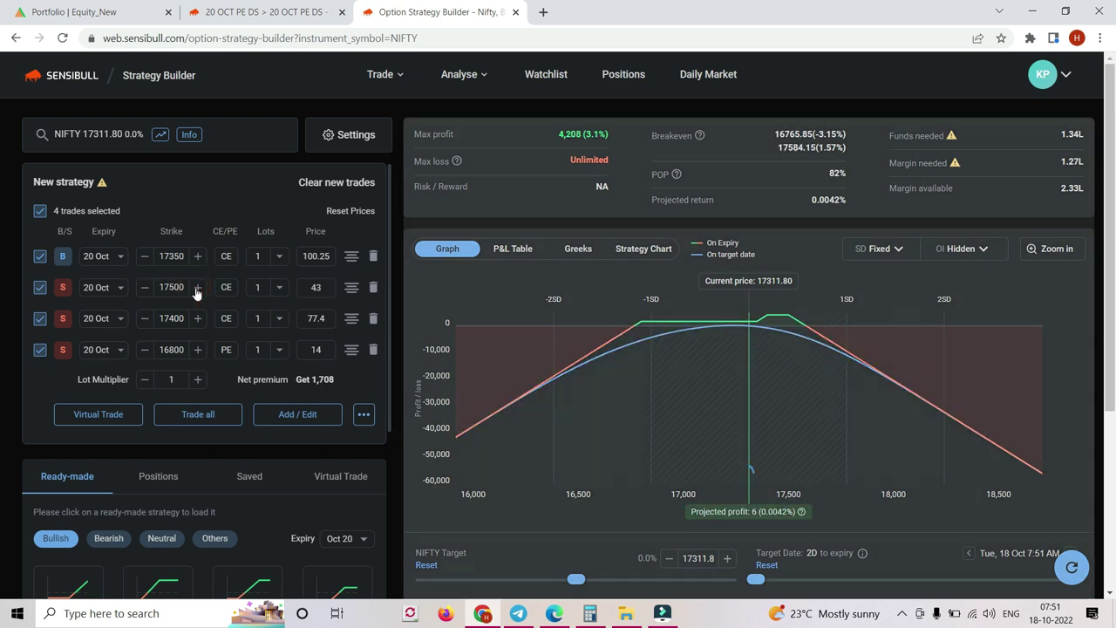
click(197, 318)
click(197, 318)
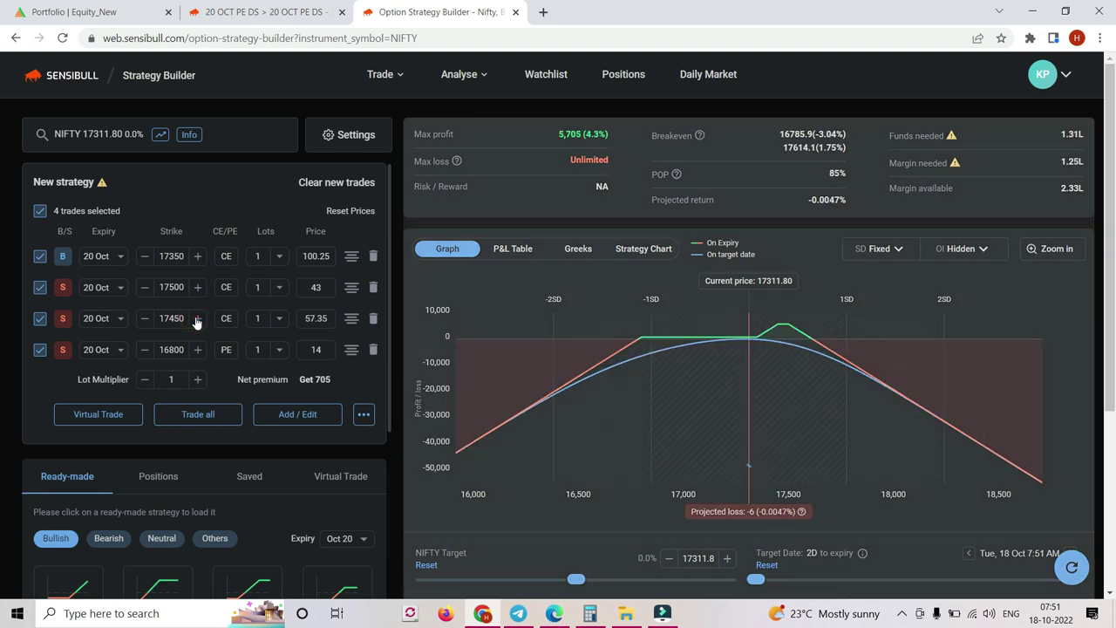
click(197, 318)
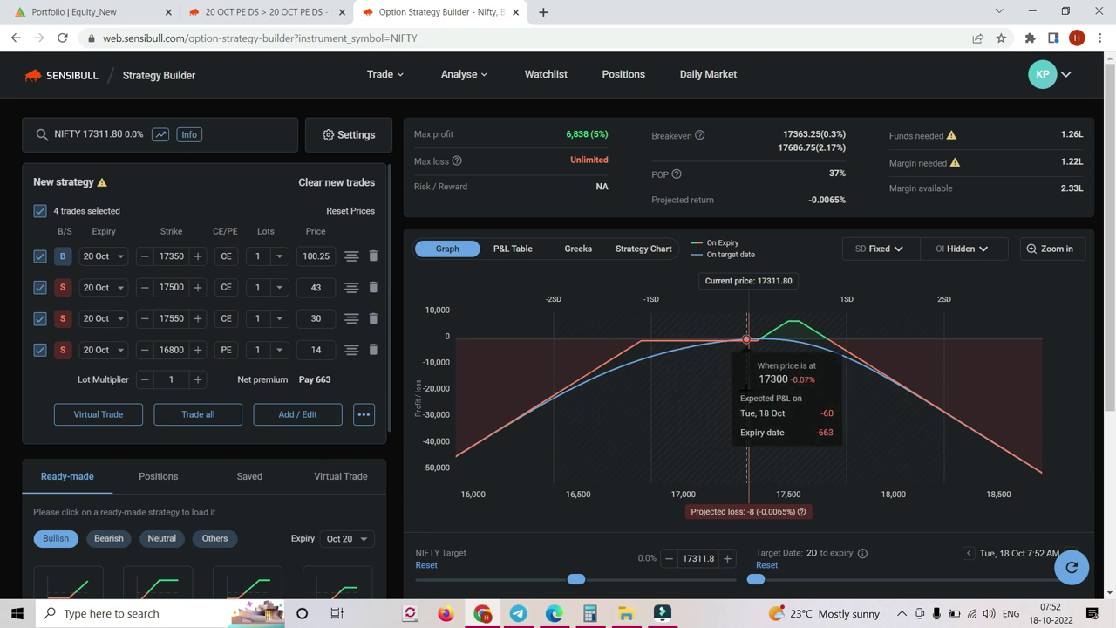
Check today's date in the system calendar and compare the standalone payoff with the combined 20 OCT PE DS strategy.
mouse_move(1063, 610)
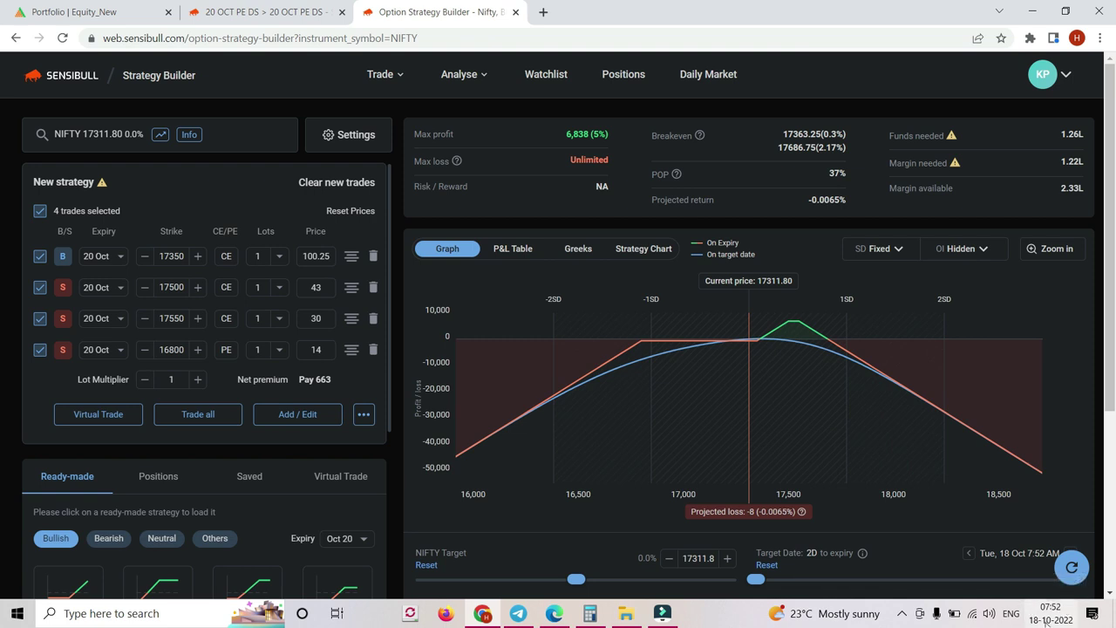
click(1046, 619)
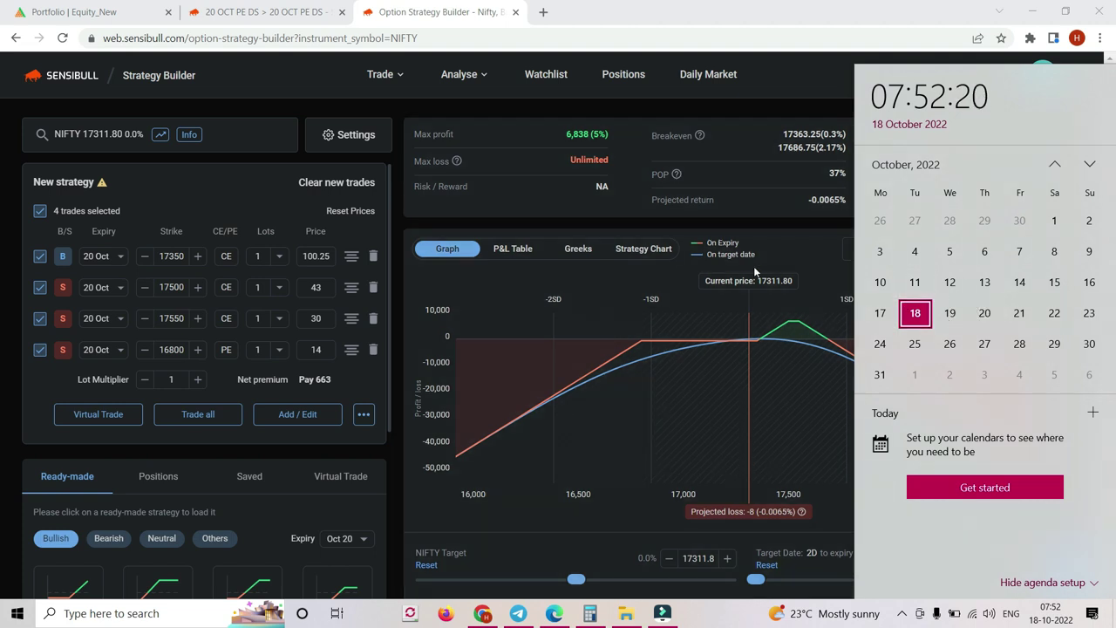
click(622, 284)
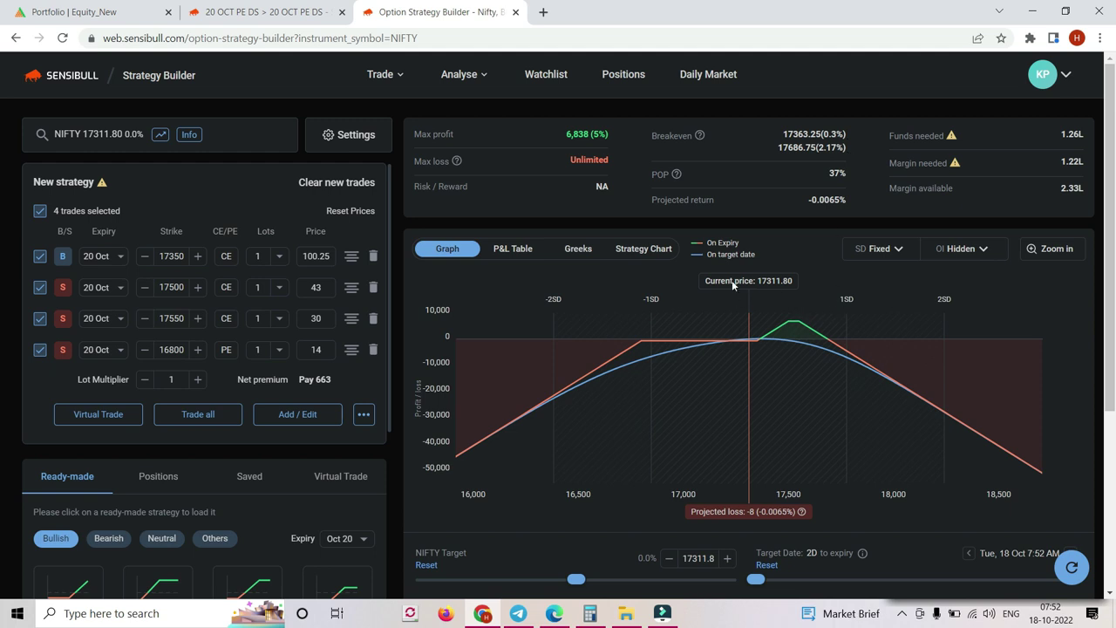
click(331, 14)
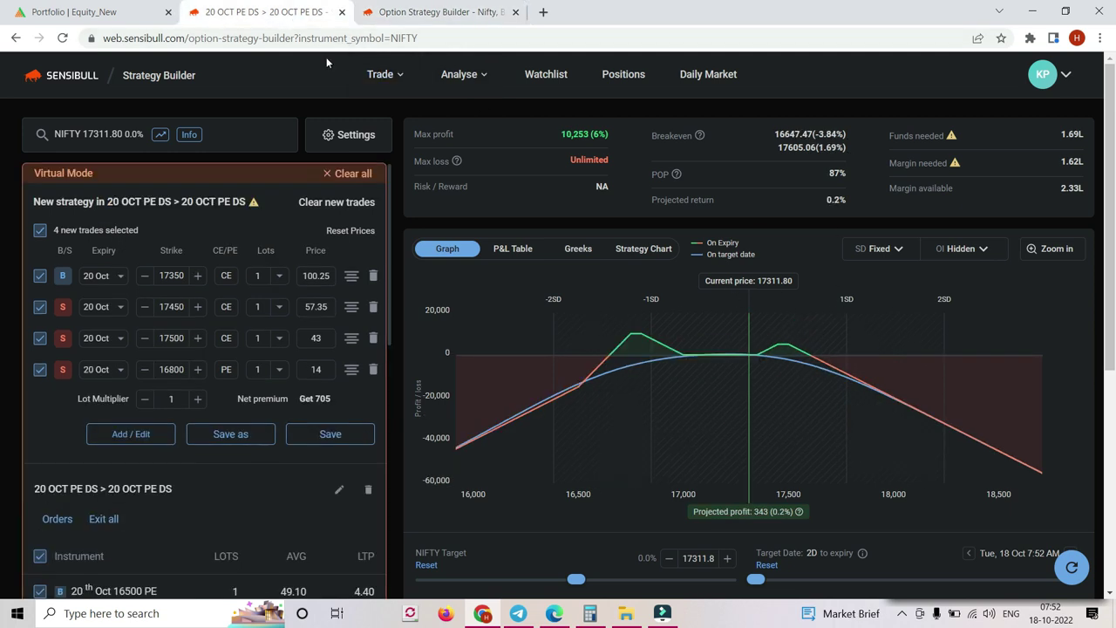
key(ctrl+Tab)
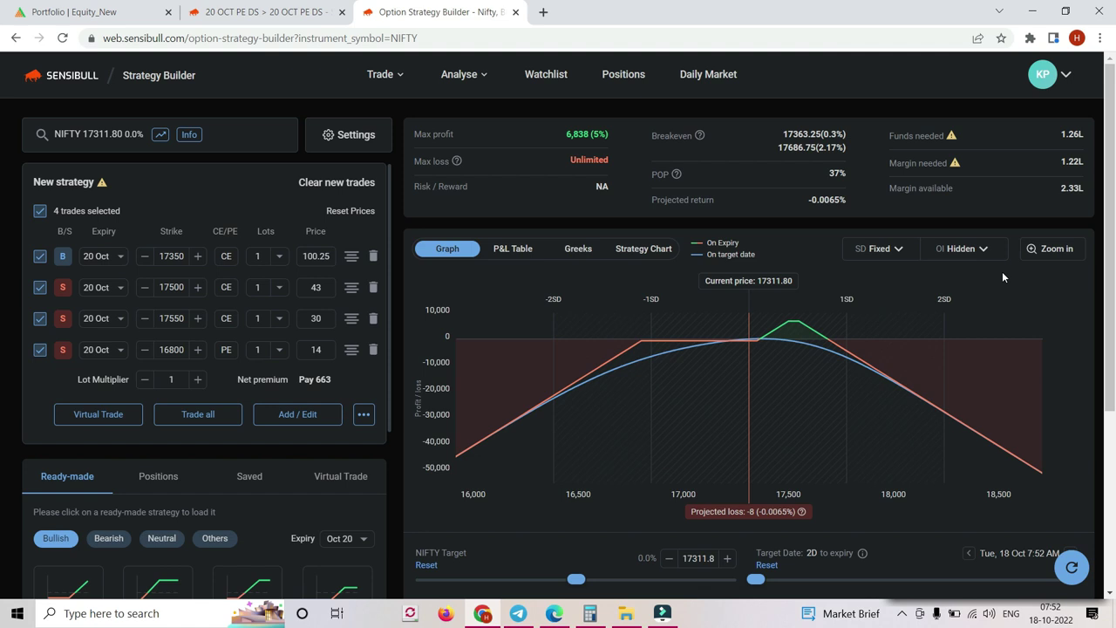
Switch to Edge to view the HYBRID TRADER YouTube channel's uploaded videos, and return to the standalone strategy in Chrome.
click(554, 613)
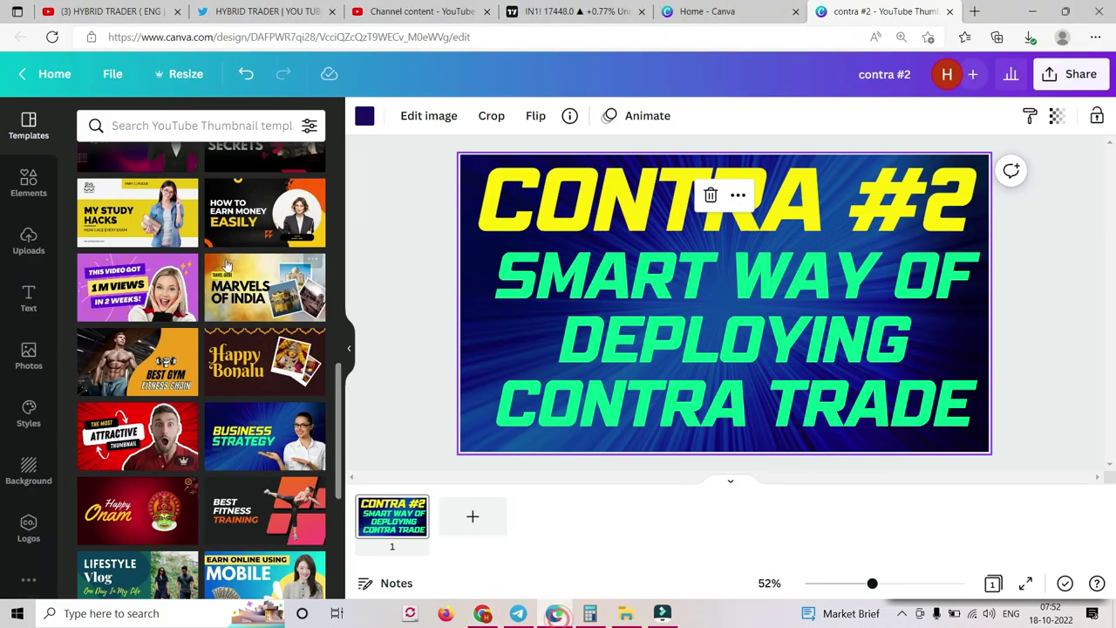
click(109, 12)
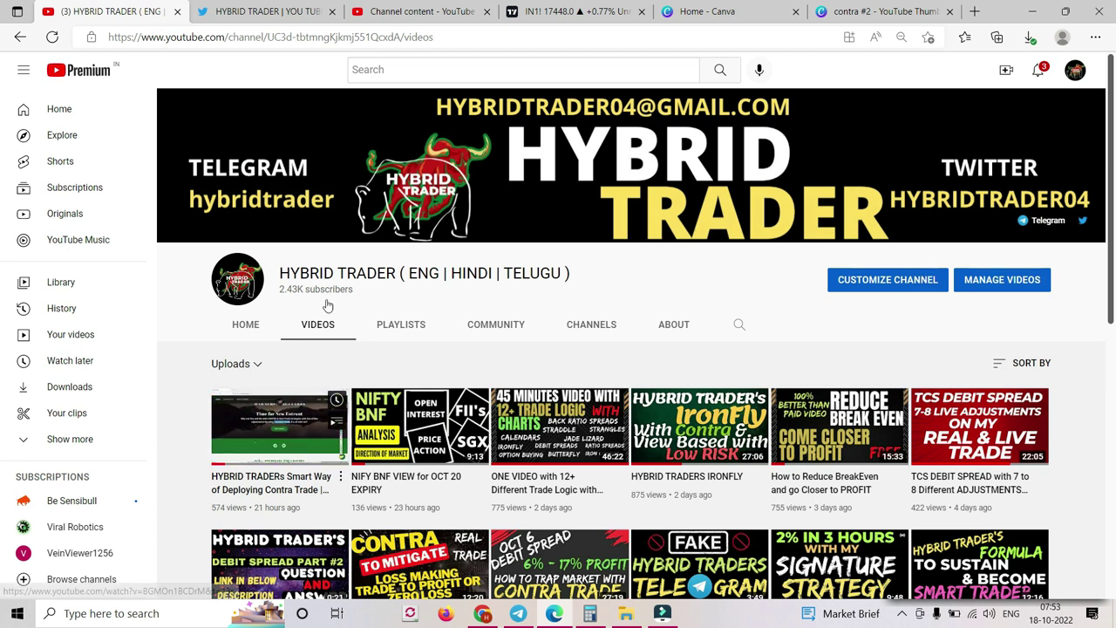
click(482, 613)
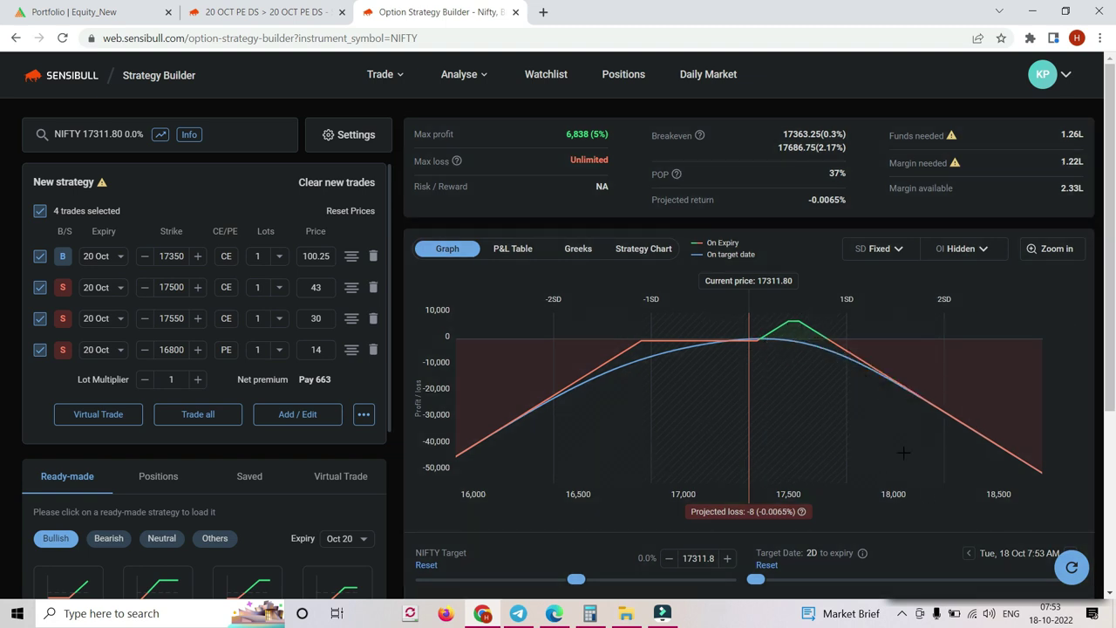
Advance the payoff graph's target date to Thursday 20 October and set its time to 9:15 AM.
scroll(882, 397, down, 1)
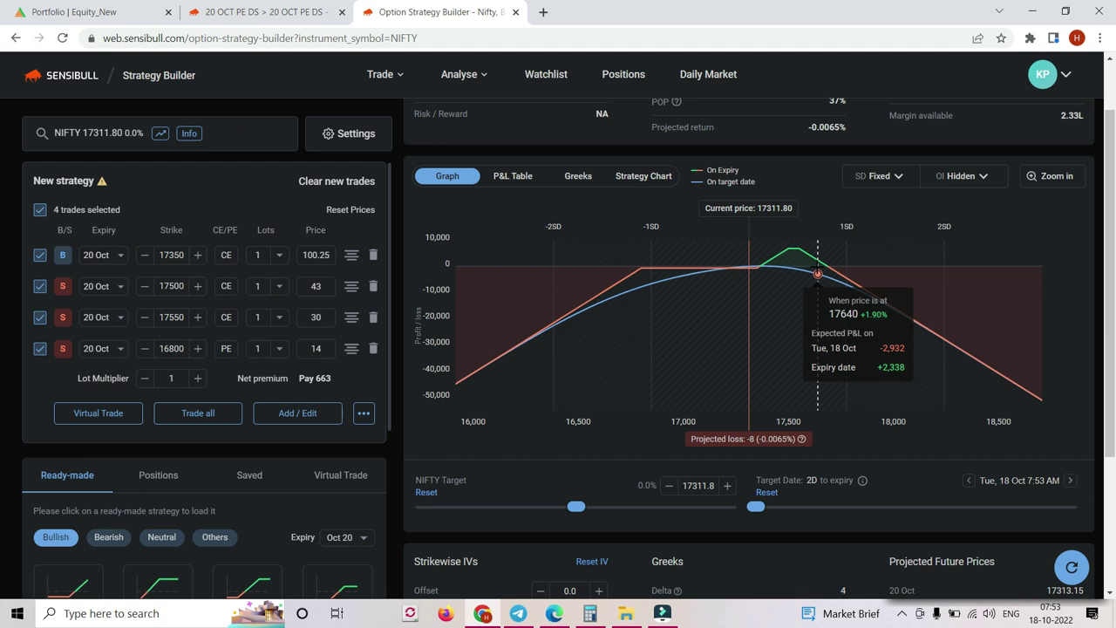
click(1070, 481)
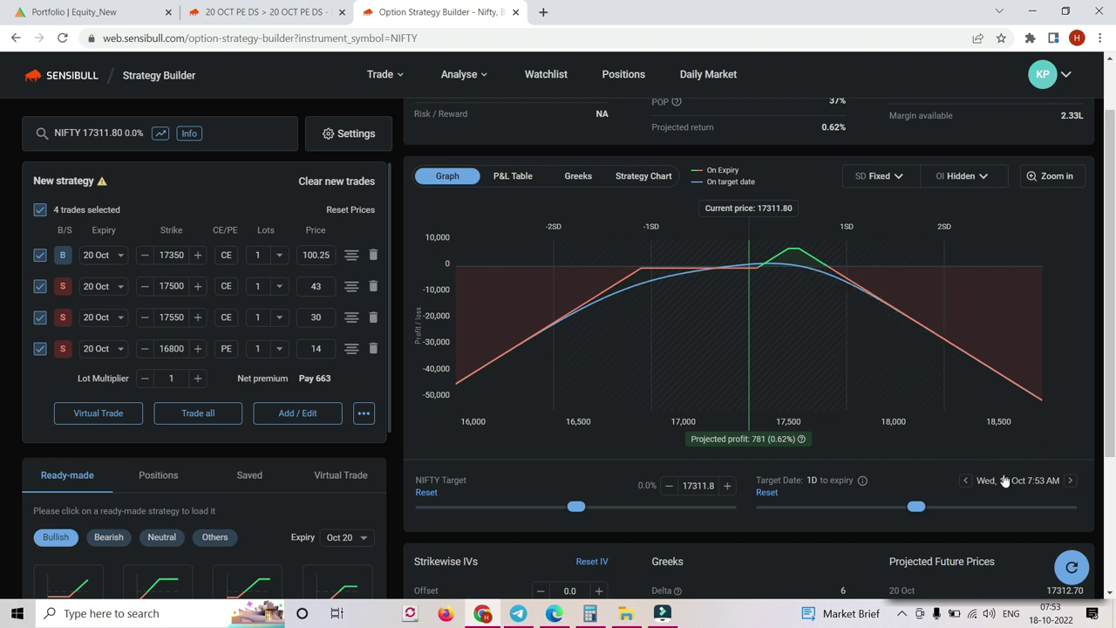
click(1071, 480)
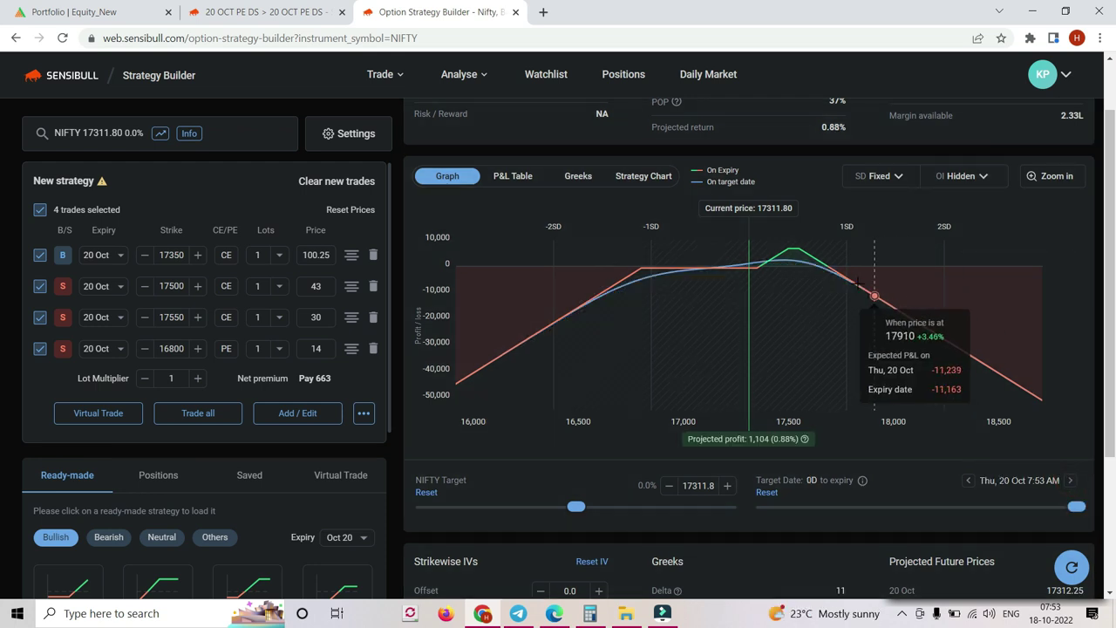
click(1043, 485)
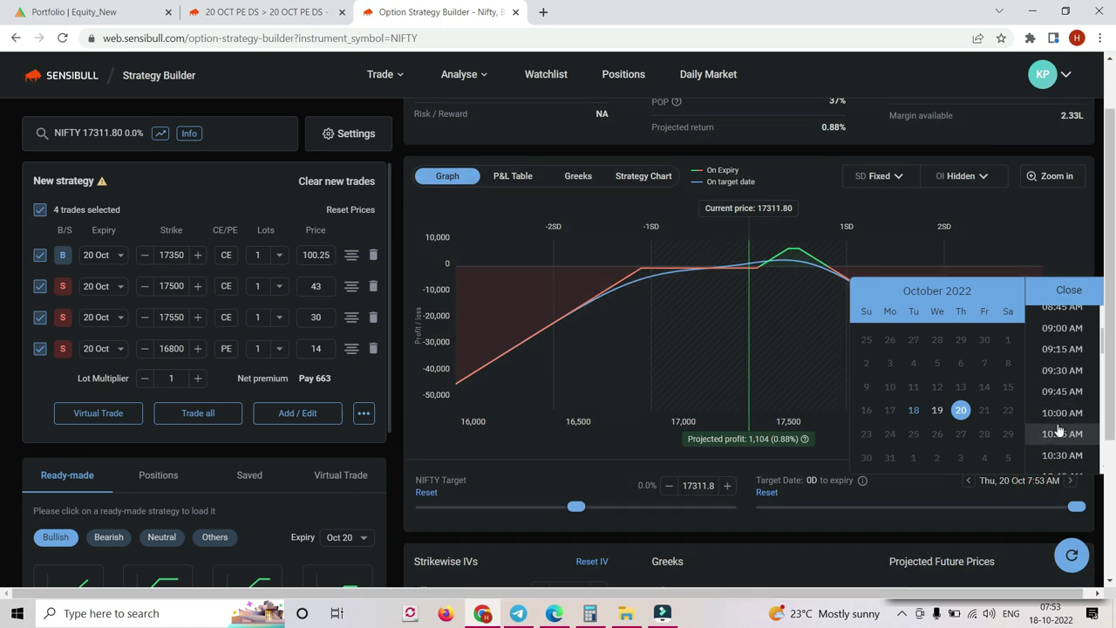
click(1058, 352)
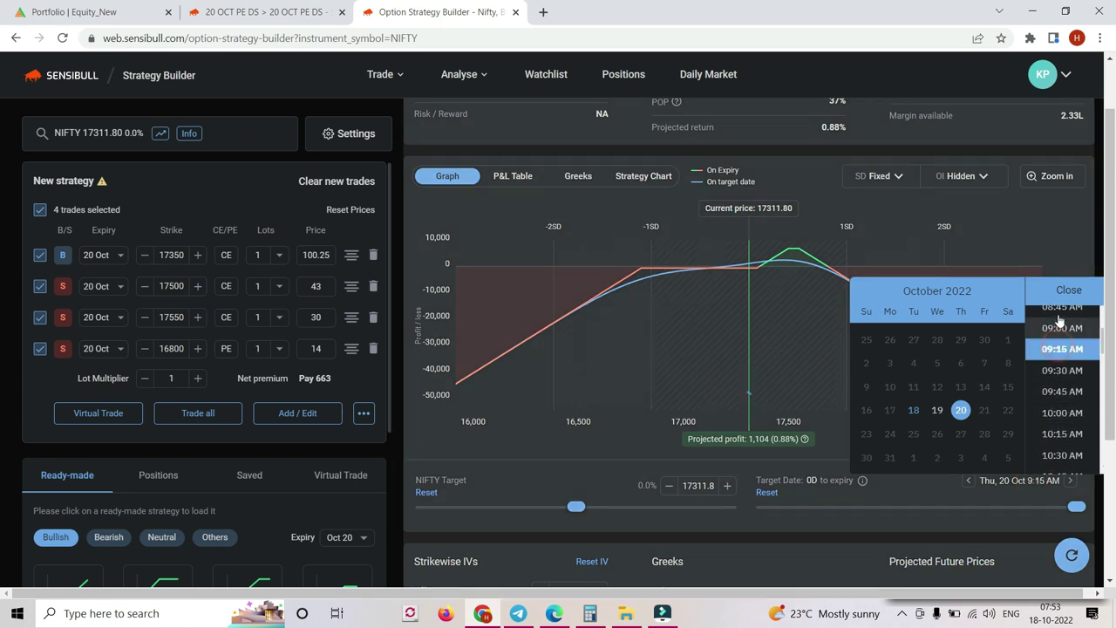
click(1068, 290)
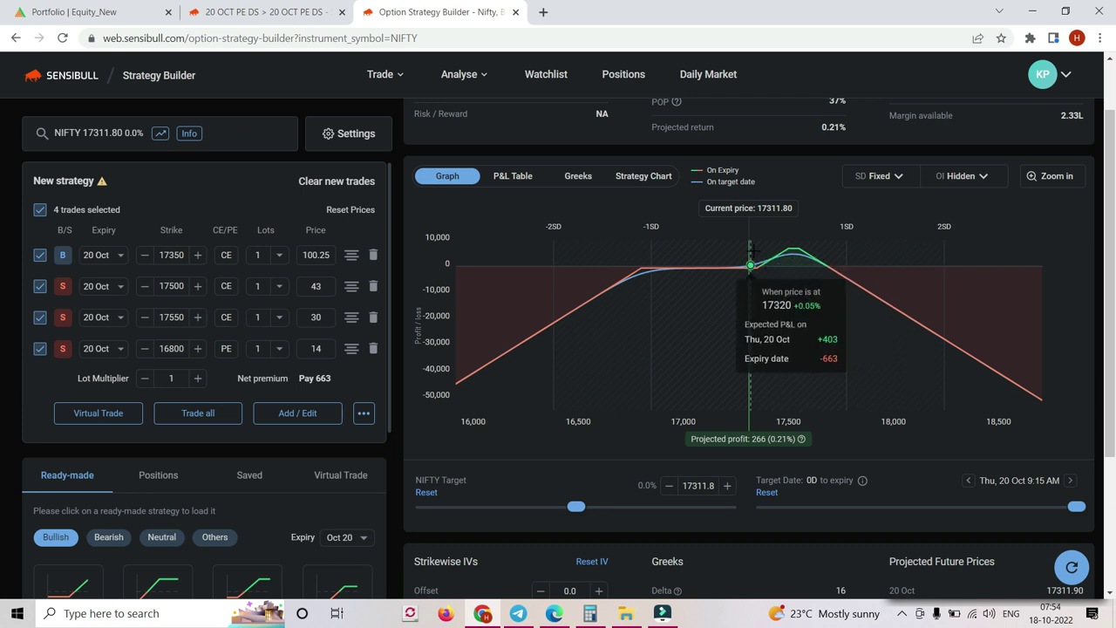
Compare the 9:15 AM payoff for 19 and 18 October, stepping the target date back and forward again to 20 October.
click(967, 480)
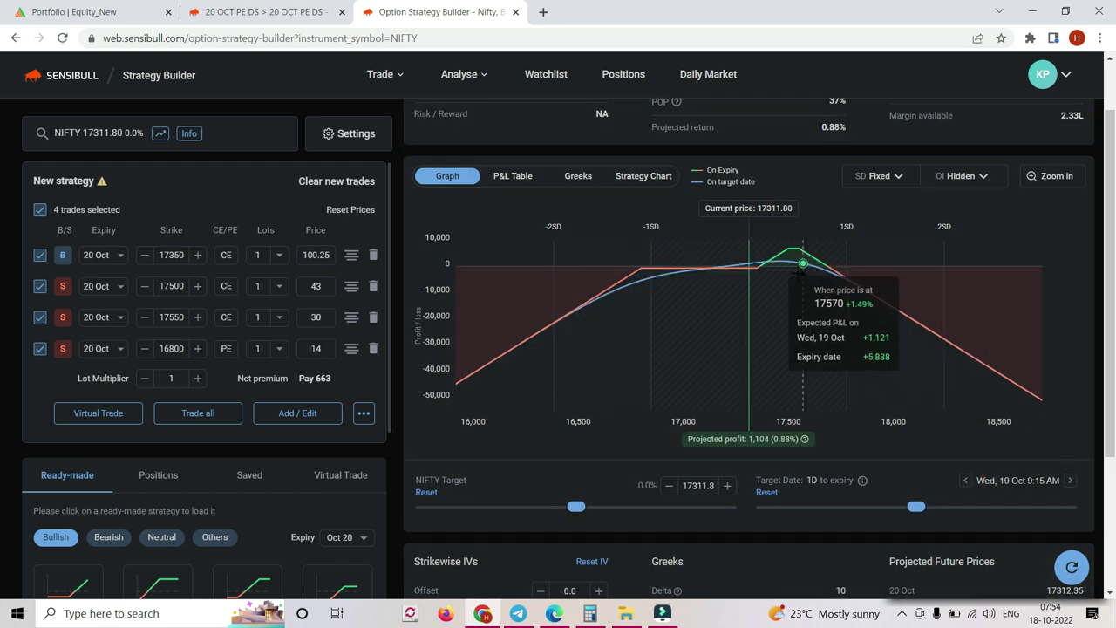
click(966, 481)
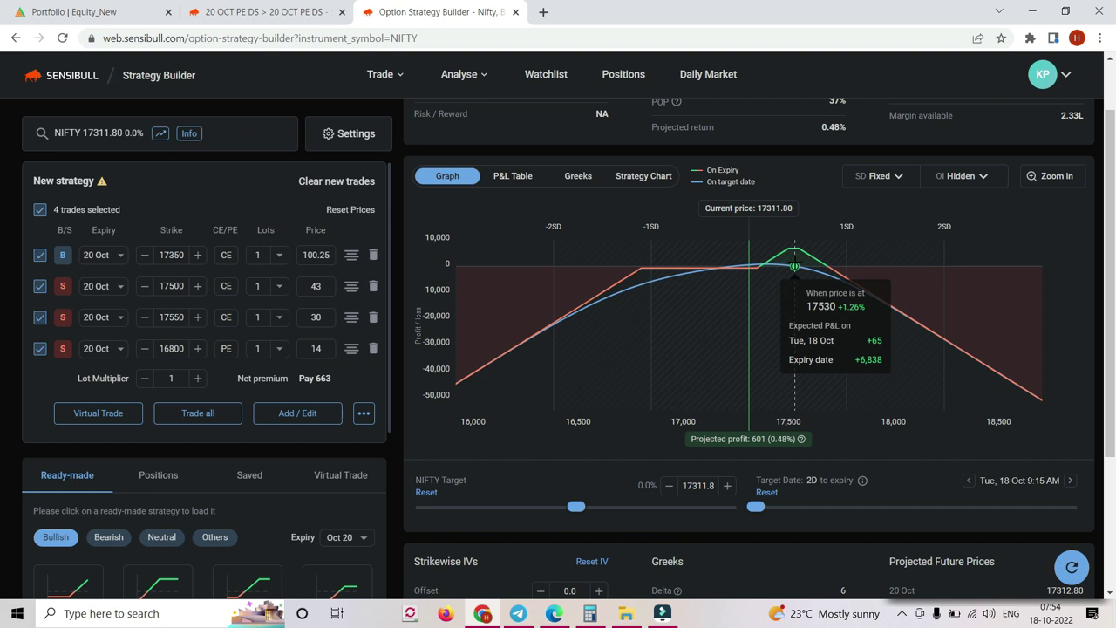
click(1071, 480)
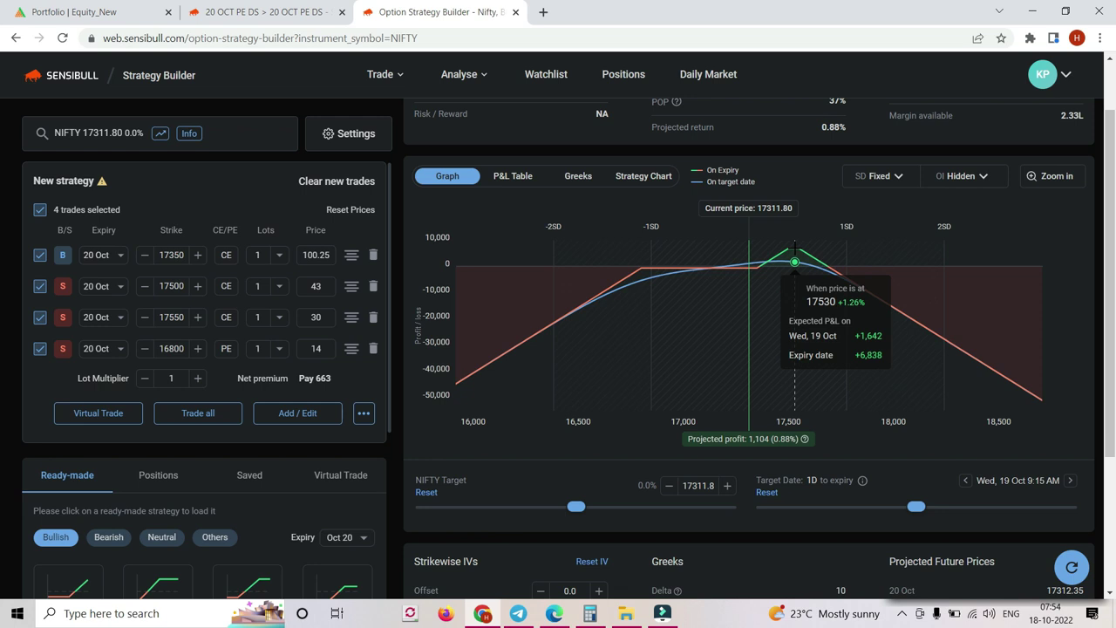
click(1070, 480)
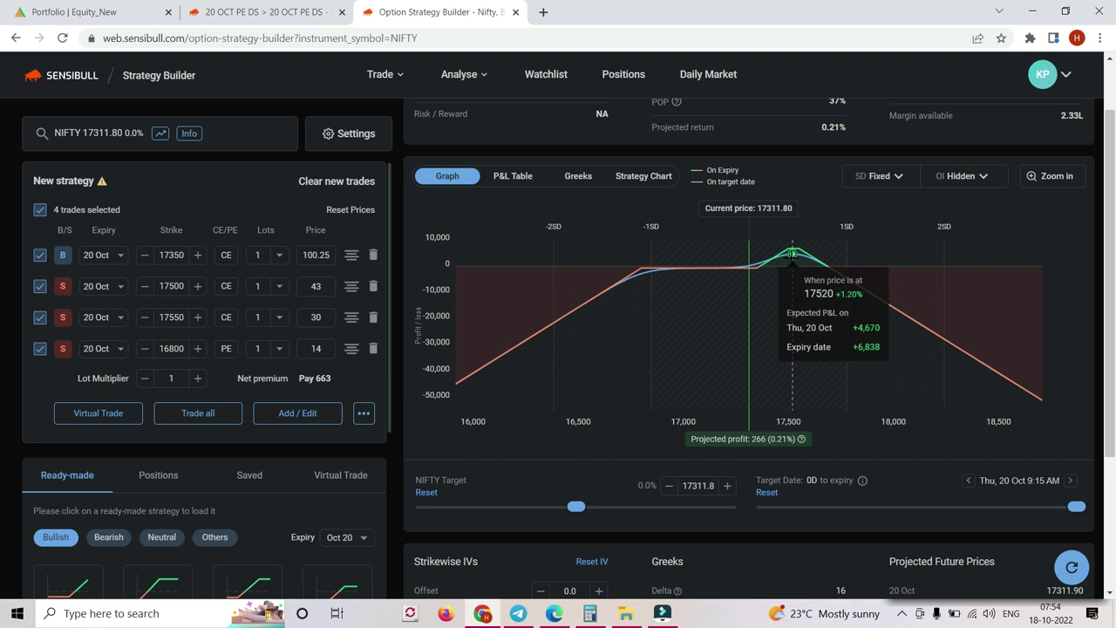
Set the target time on 20 October to 3:30 PM and check the payoff near 17530.
click(1008, 485)
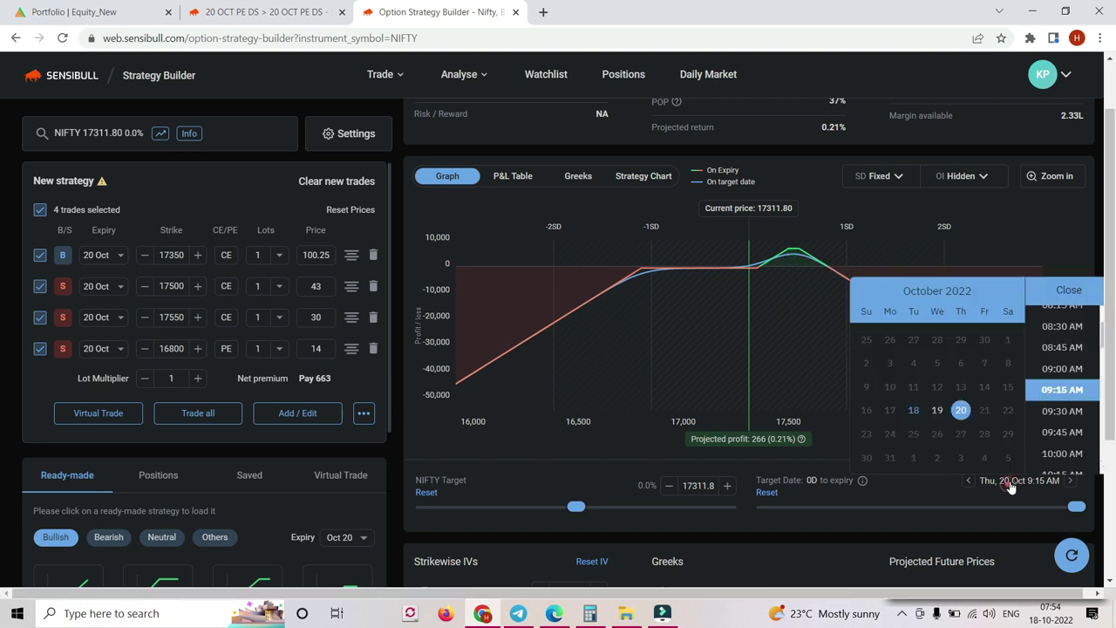
scroll(1057, 429, down, 7)
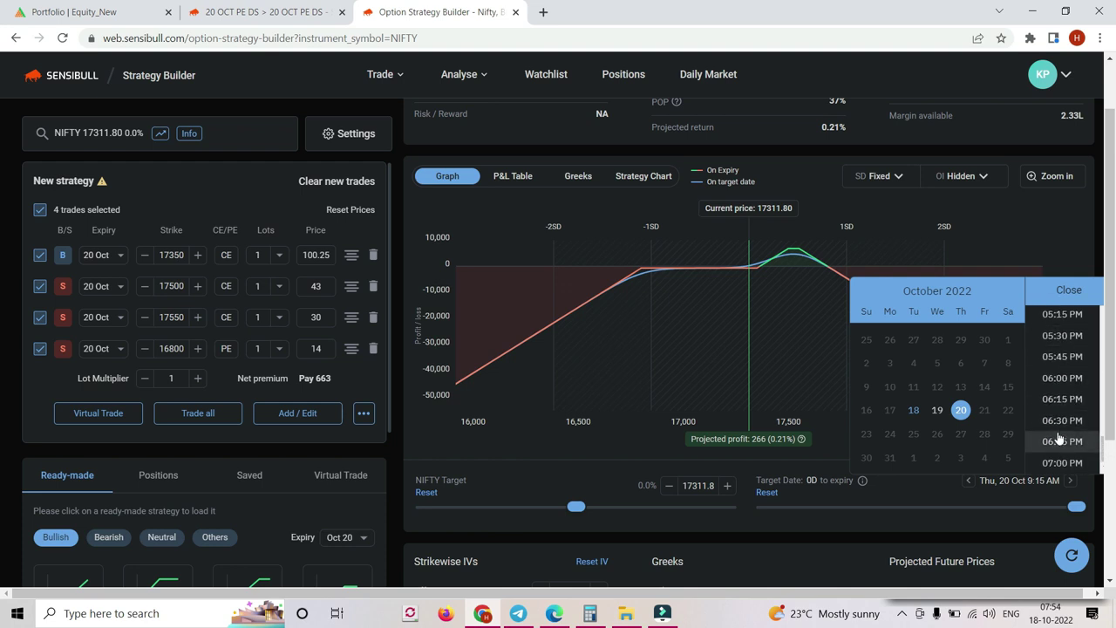
scroll(1057, 437, up, 3)
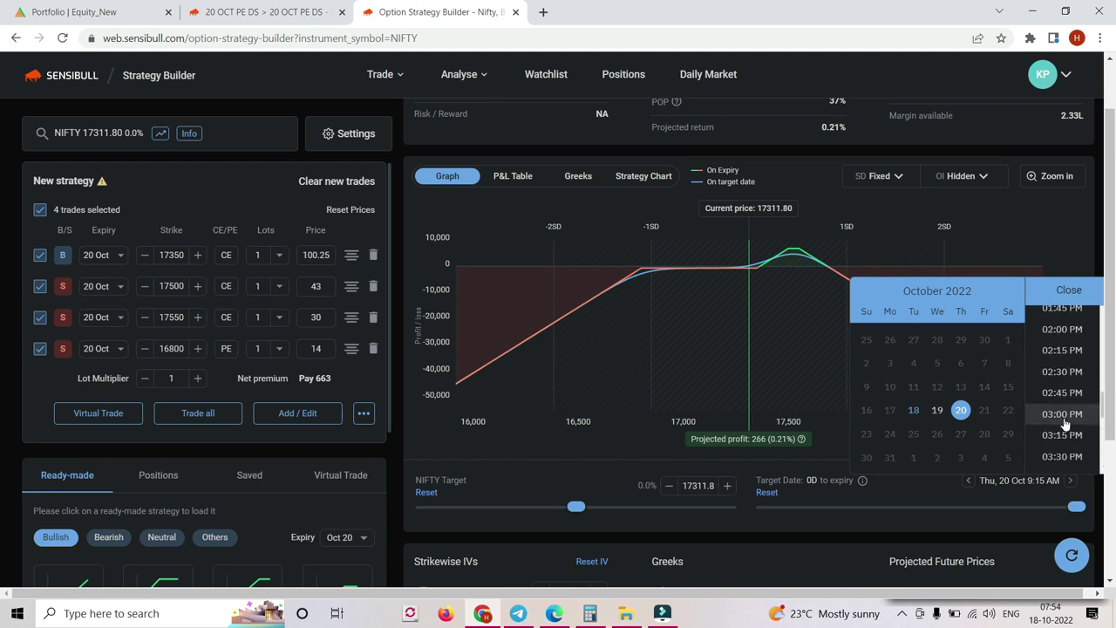
click(1059, 455)
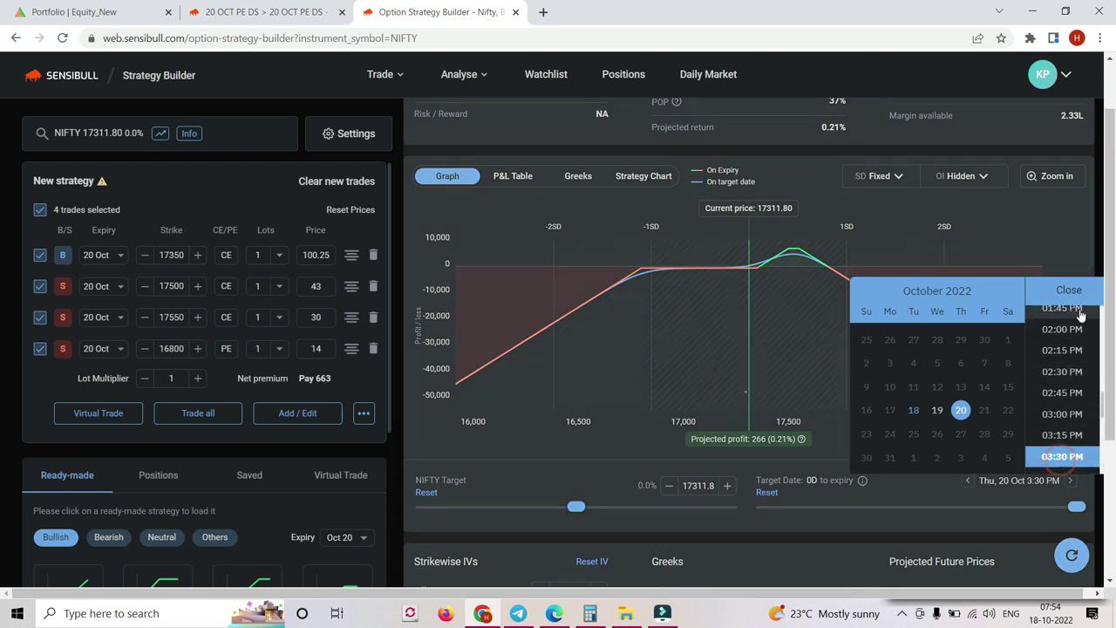
click(1069, 291)
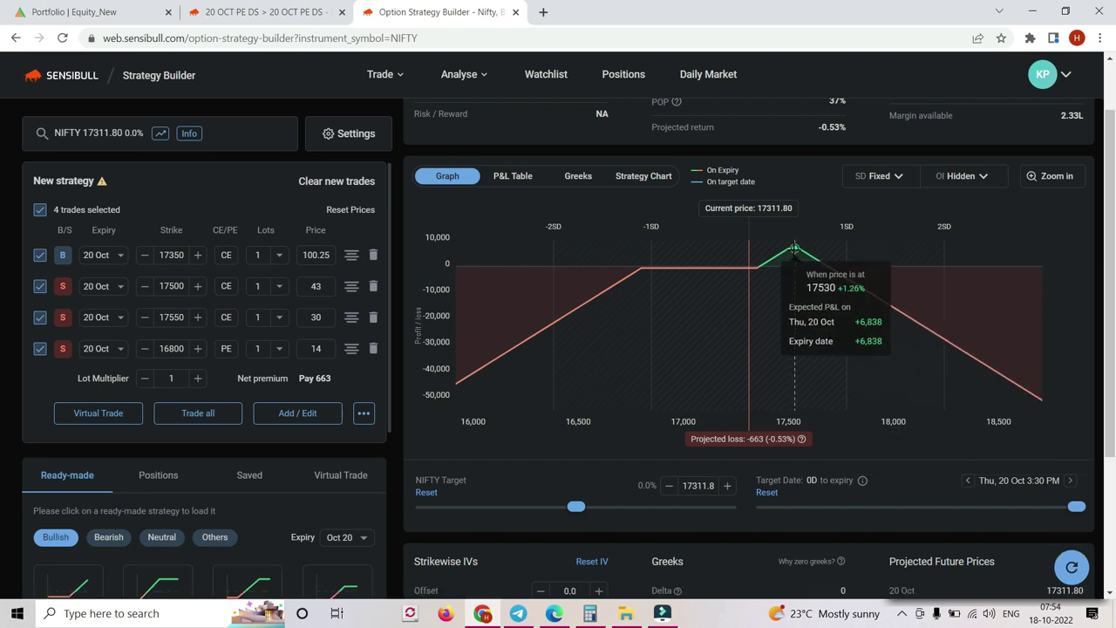